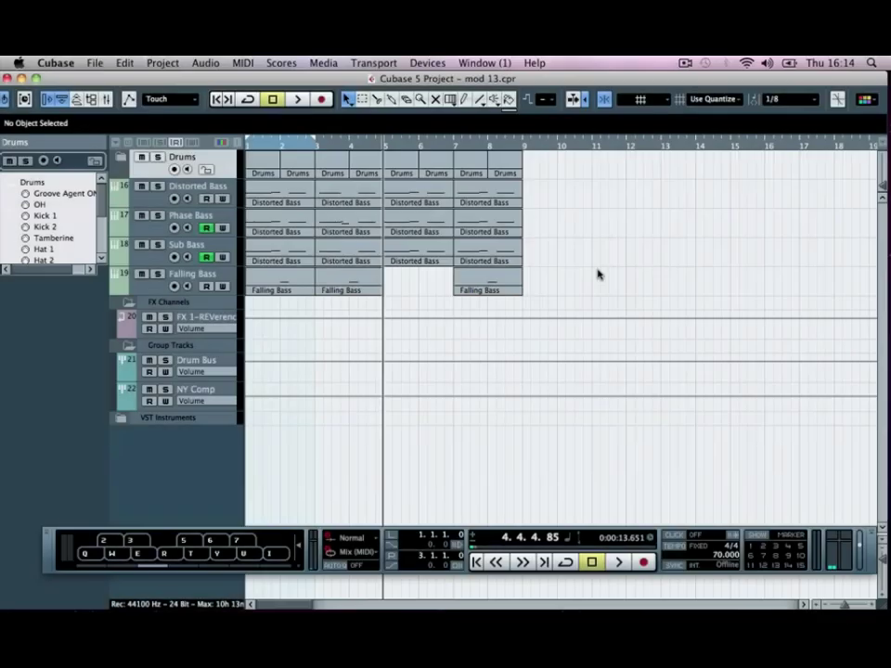
Step: Hide the virtual keyboard with Alt+K so the transport panel is compact
{"action": "key", "text": "alt+k"}
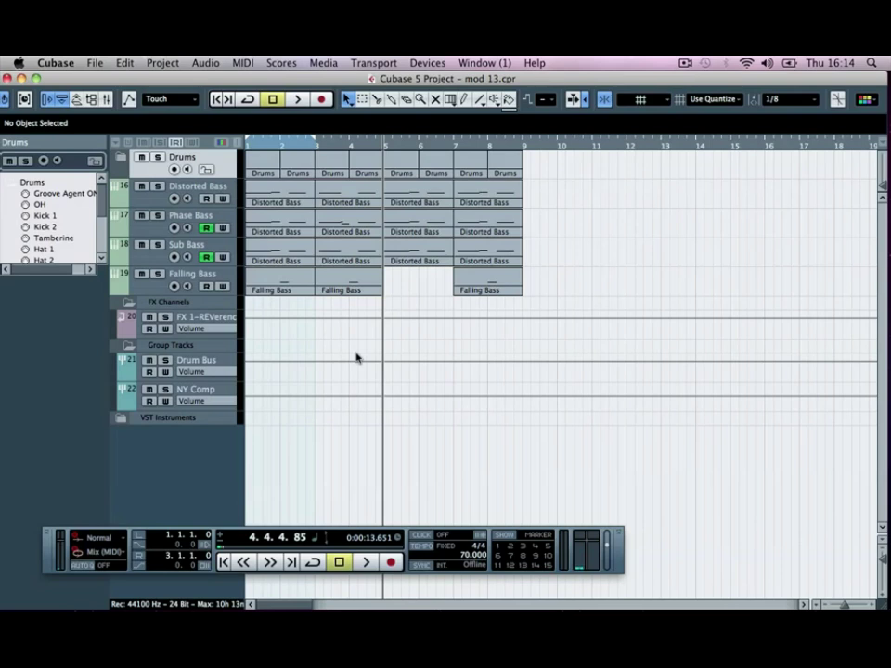
Step: Add one stereo group channel track and rename it 'Bass Bus'
{"action": "right_click", "coordinate": [165, 440]}
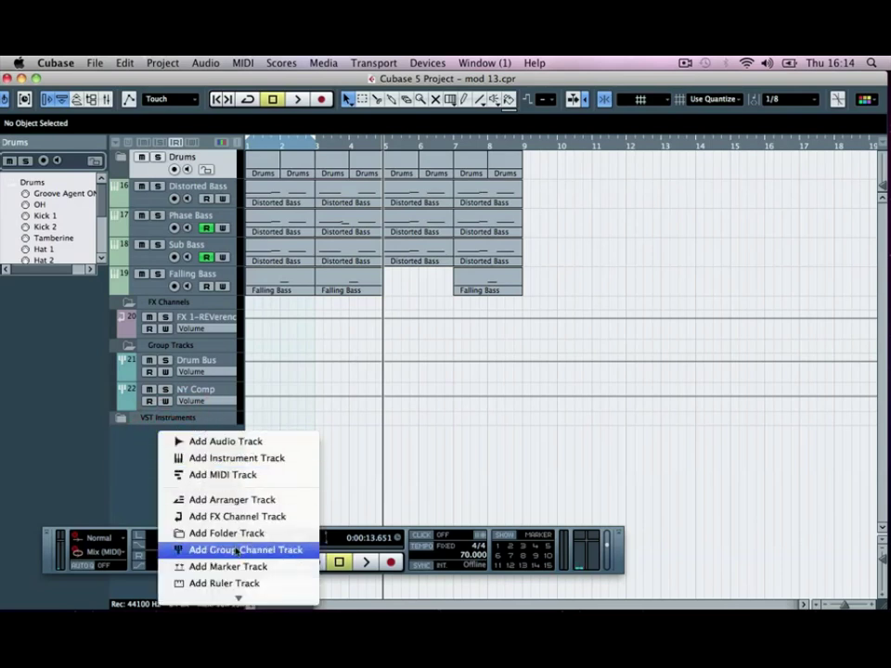
{"action": "left_click", "coordinate": [267, 553]}
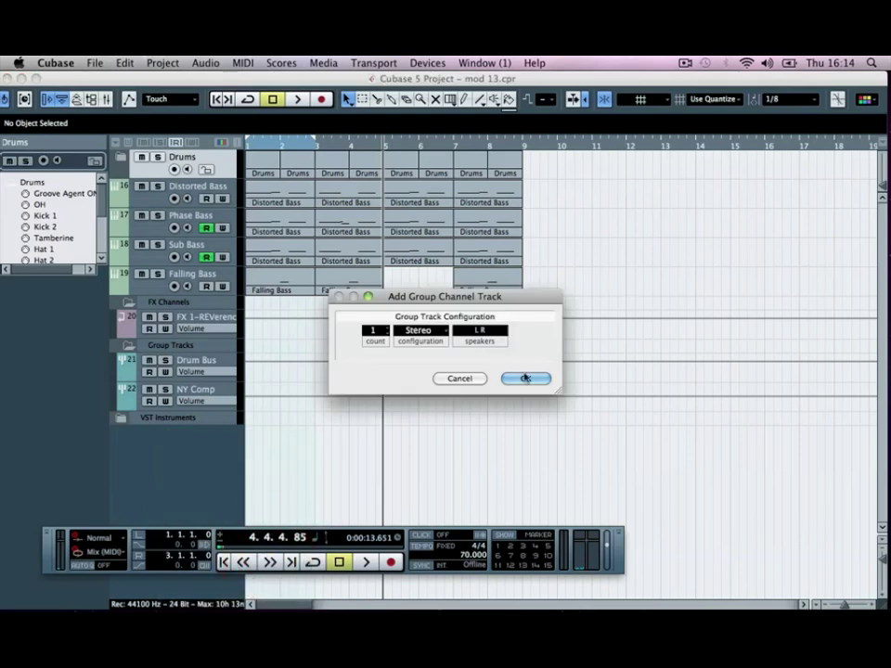
{"action": "left_click", "coordinate": [526, 377]}
{"action": "double_click", "coordinate": [202, 419]}
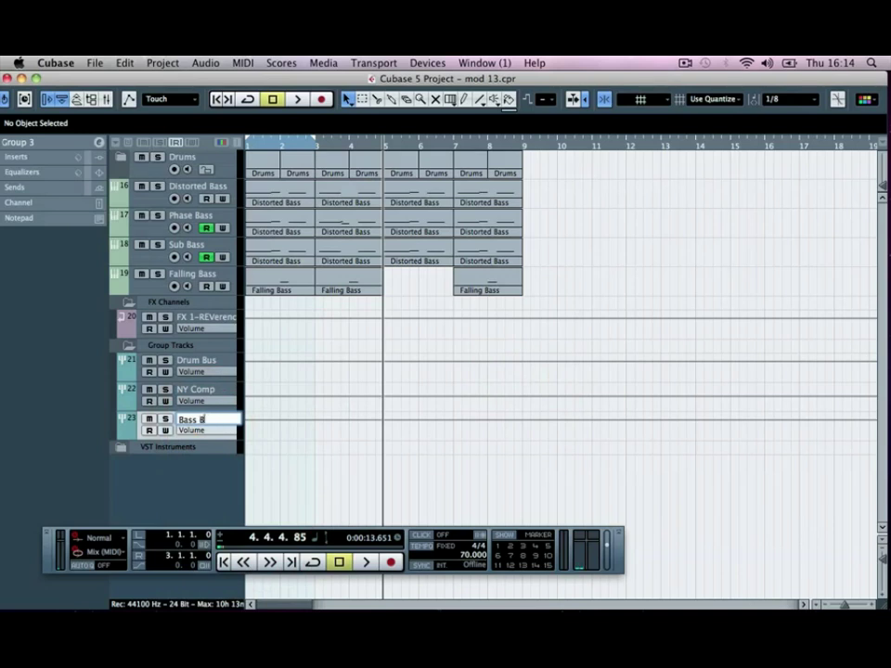
{"action": "left_click", "coordinate": [124, 432]}
{"action": "left_click", "coordinate": [124, 434]}
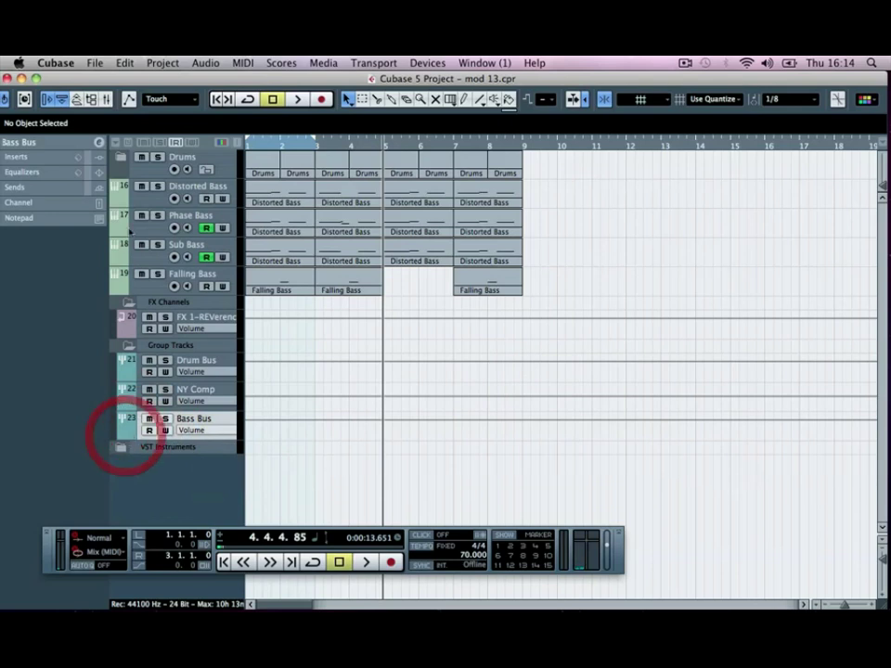
Step: Route the Distorted Bass track's output to Groups > Bass Bus
{"action": "left_click", "coordinate": [139, 198]}
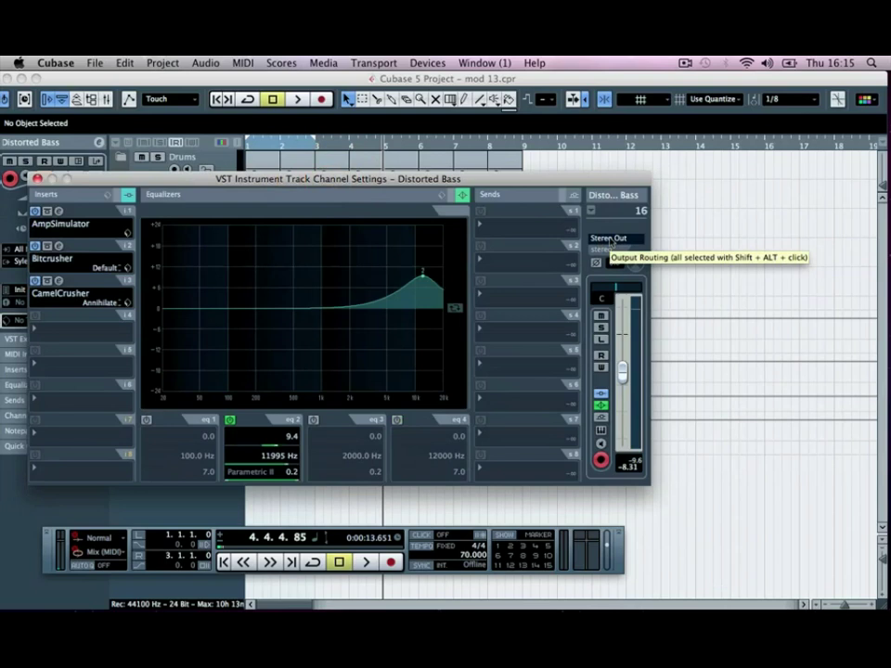
{"action": "left_click", "coordinate": [611, 238]}
{"action": "mouse_move", "coordinate": [633, 295]}
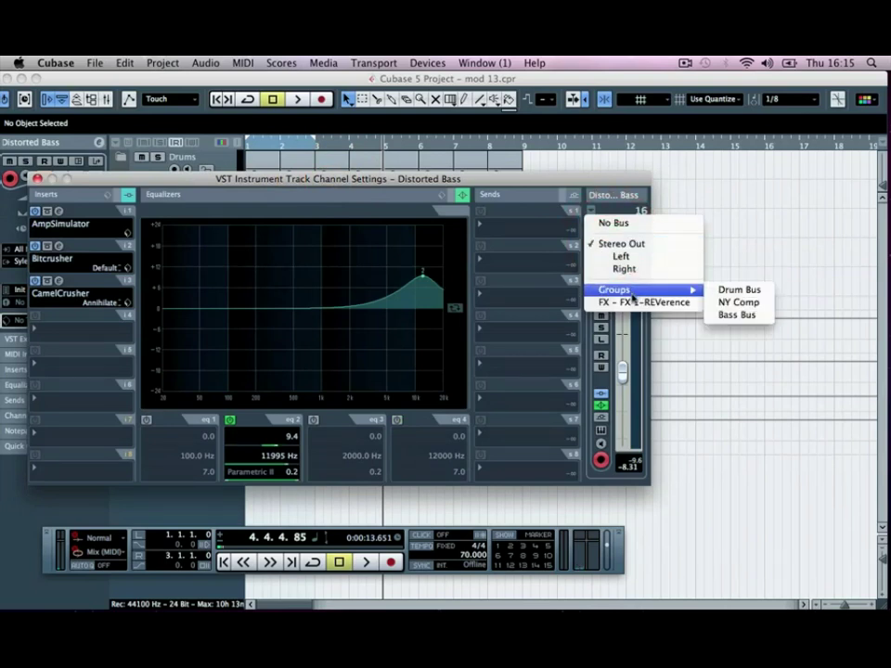
{"action": "left_click", "coordinate": [737, 316]}
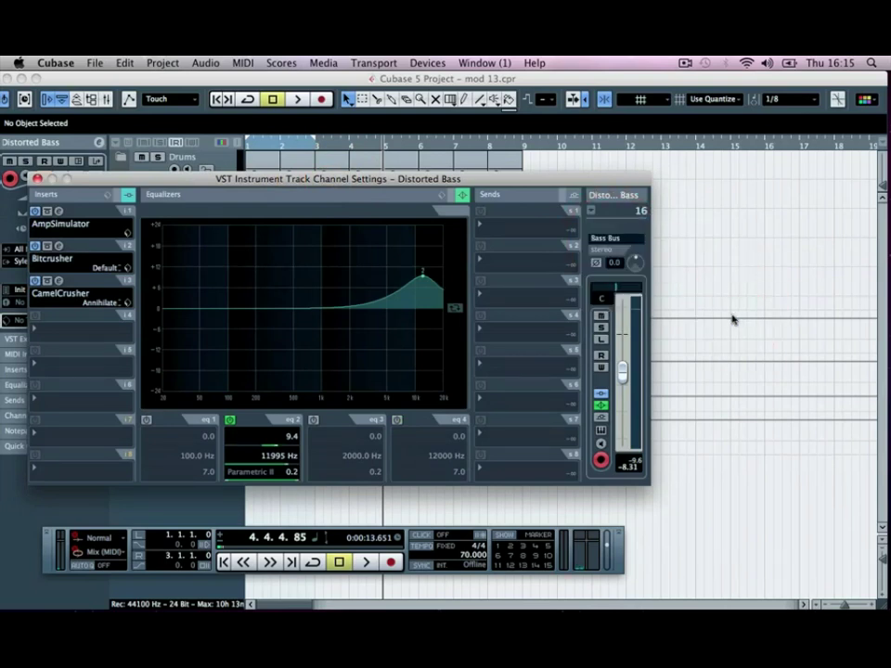
{"action": "left_click", "coordinate": [38, 178]}
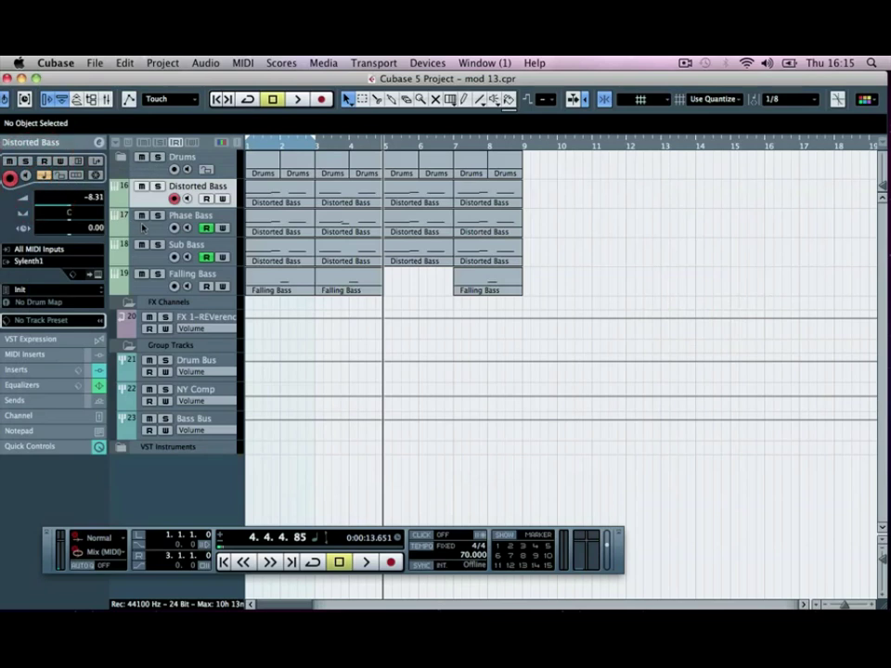
Step: Route the Phase Bass track's output to Bass Bus, then select Sub Bass
{"action": "left_click", "coordinate": [141, 227]}
{"action": "left_click", "coordinate": [99, 146]}
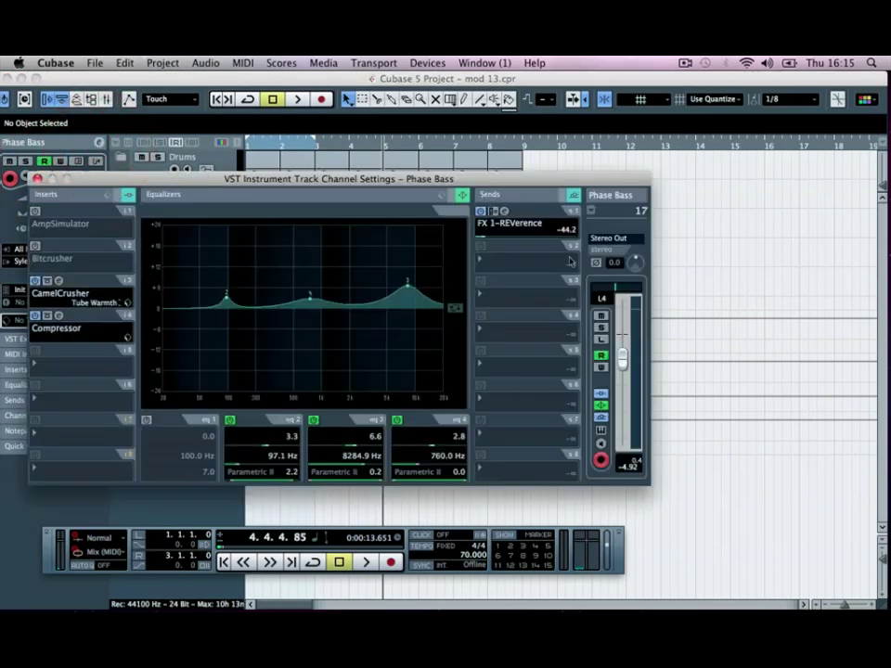
{"action": "left_click", "coordinate": [608, 241]}
{"action": "mouse_move", "coordinate": [640, 289]}
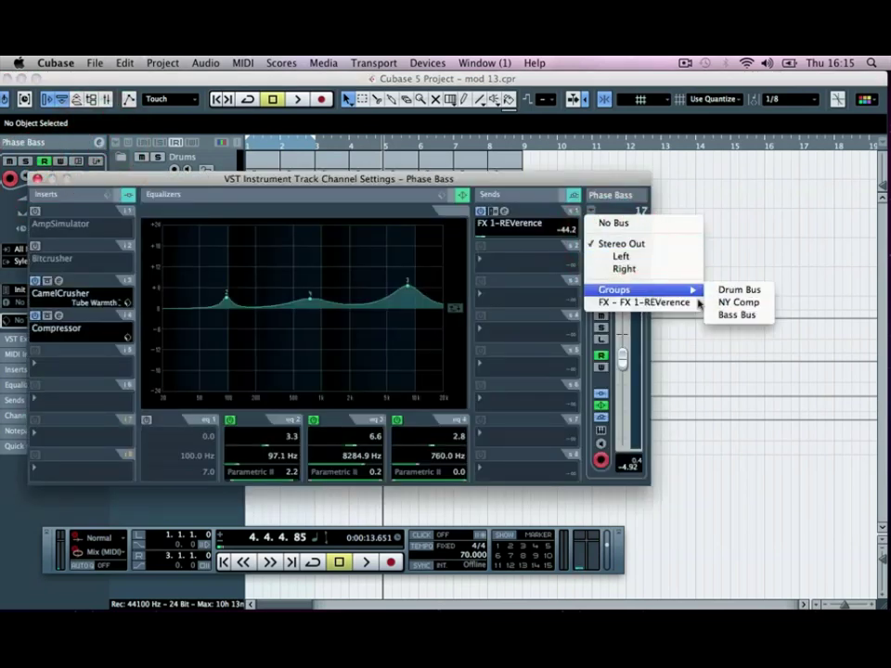
{"action": "left_click", "coordinate": [731, 314]}
{"action": "left_click_drag", "start_coordinate": [309, 179], "coordinate": [527, 150]}
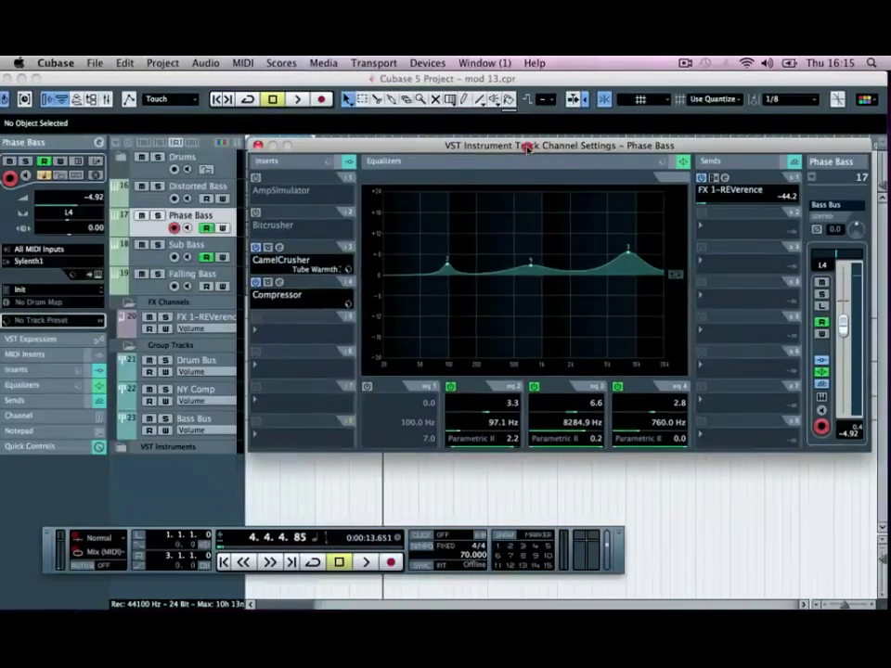
{"action": "left_click", "coordinate": [143, 252]}
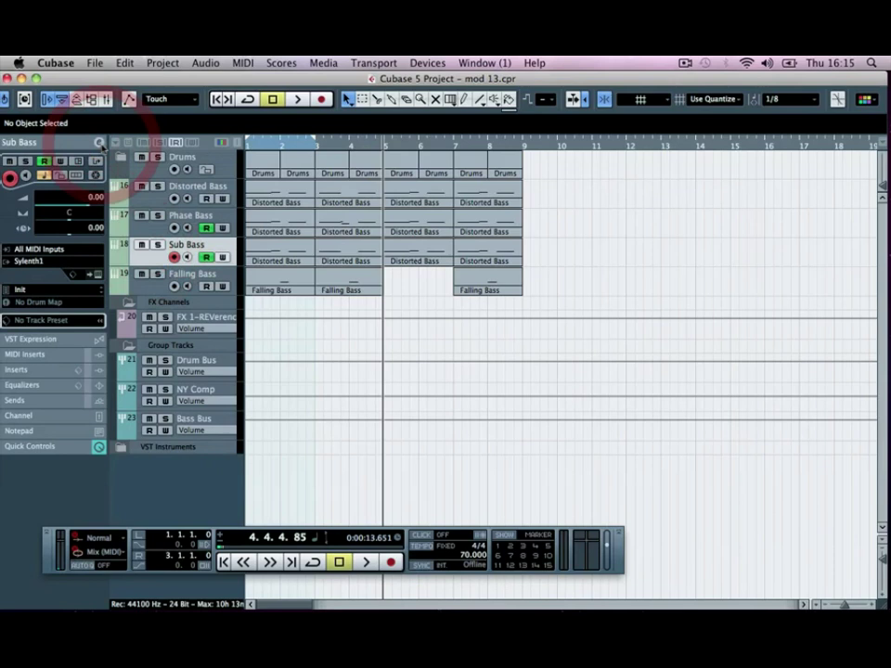
Step: Route the Sub Bass track's output to Groups > Bass Bus
{"action": "left_click", "coordinate": [99, 142]}
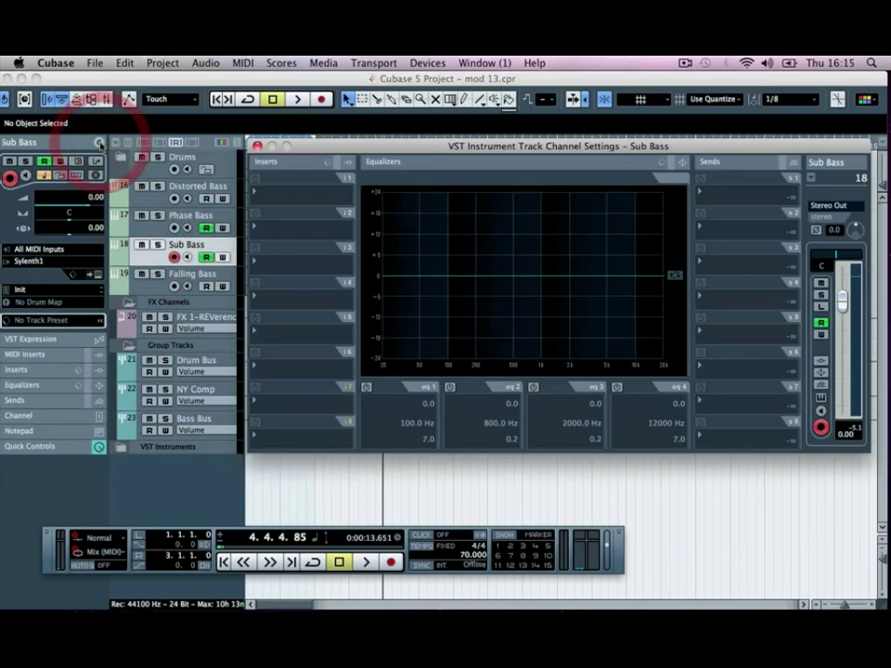
{"action": "left_click", "coordinate": [821, 204]}
{"action": "mouse_move", "coordinate": [796, 256]}
{"action": "left_click", "coordinate": [718, 282]}
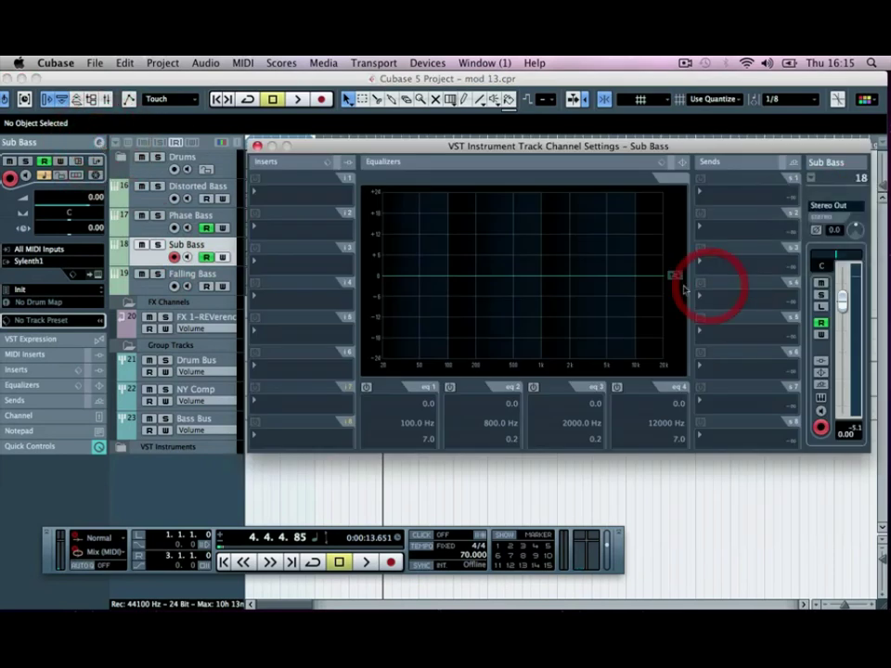
Step: Route Falling Bass's output to Bass Bus too, then solo the Bass Bus group
{"action": "left_click", "coordinate": [144, 277]}
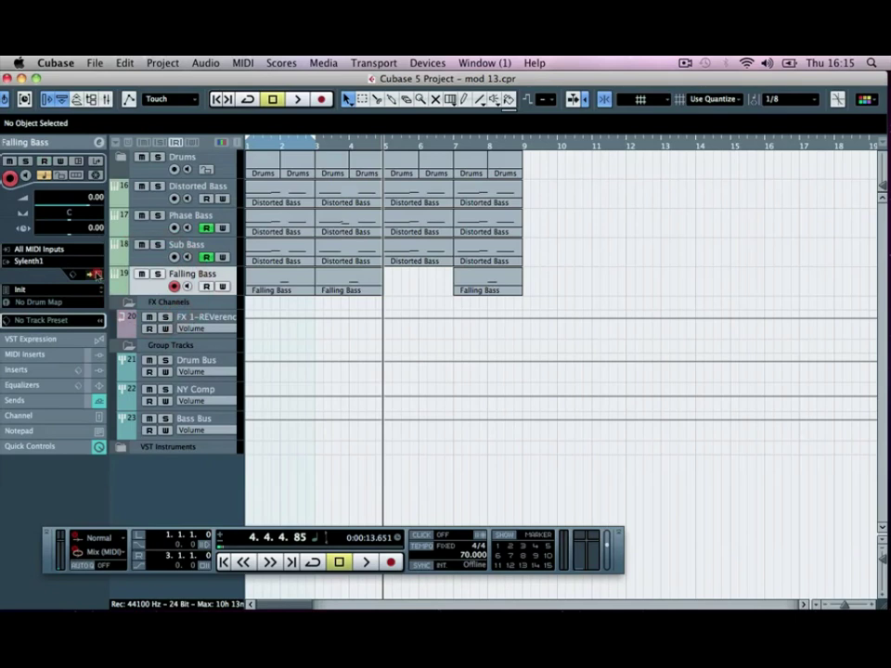
{"action": "left_click", "coordinate": [99, 142]}
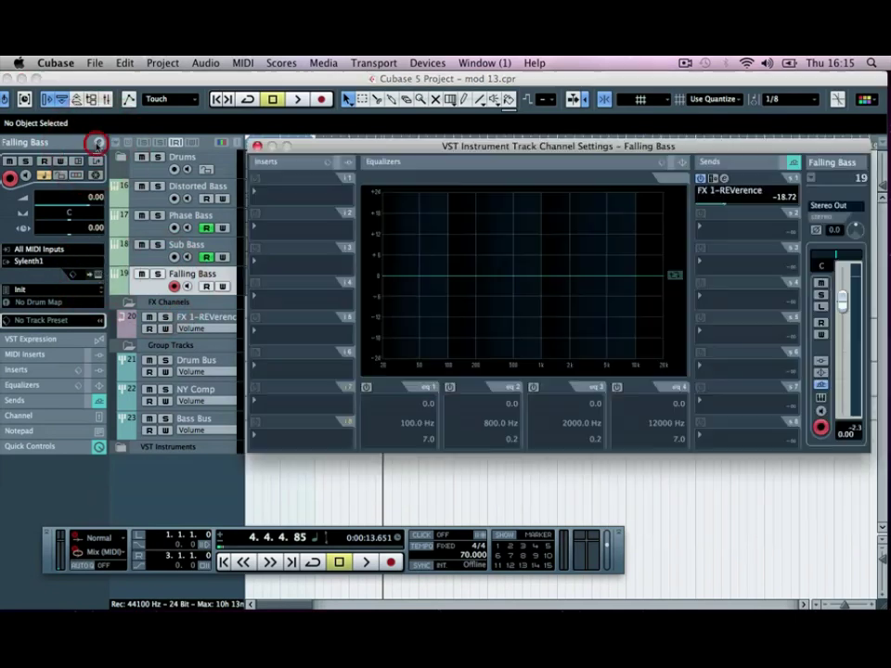
{"action": "left_click", "coordinate": [827, 206]}
{"action": "mouse_move", "coordinate": [795, 256]}
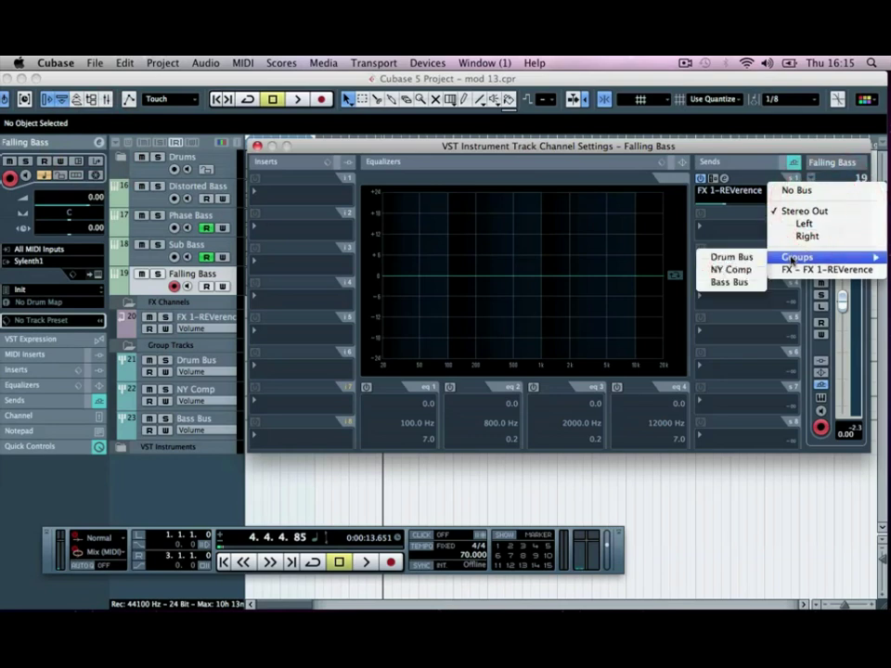
{"action": "left_click", "coordinate": [719, 281]}
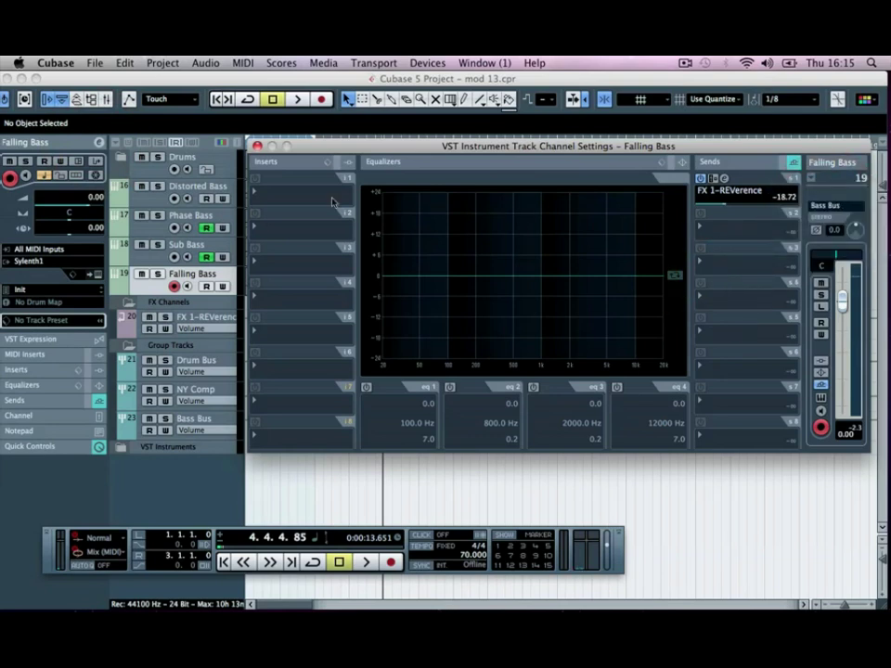
{"action": "left_click", "coordinate": [257, 146]}
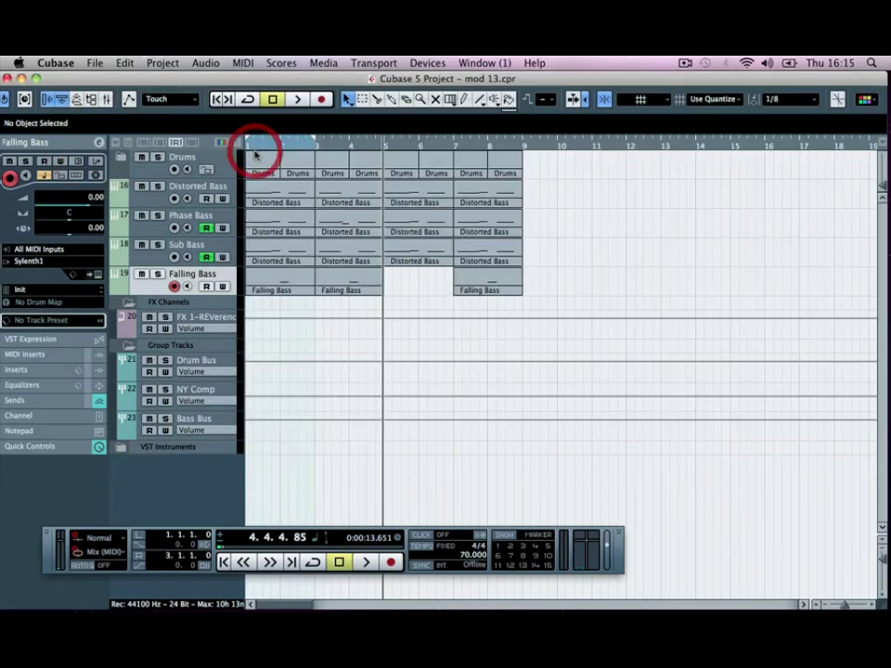
{"action": "left_click", "coordinate": [165, 420]}
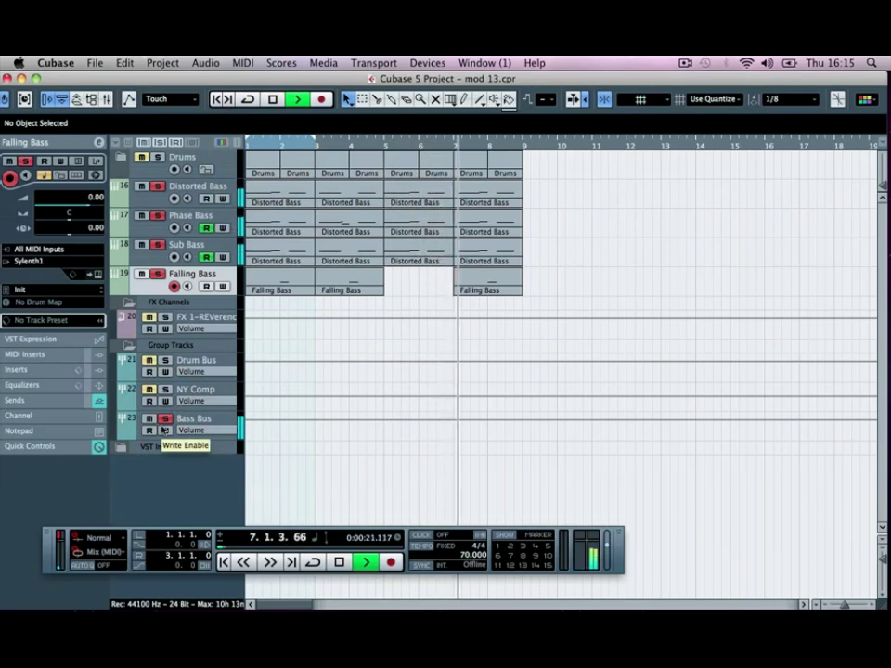
Step: Stop playback and set the Bass Bus group volume to -9.00 dB
{"action": "key", "text": "space"}
{"action": "left_click", "coordinate": [134, 422]}
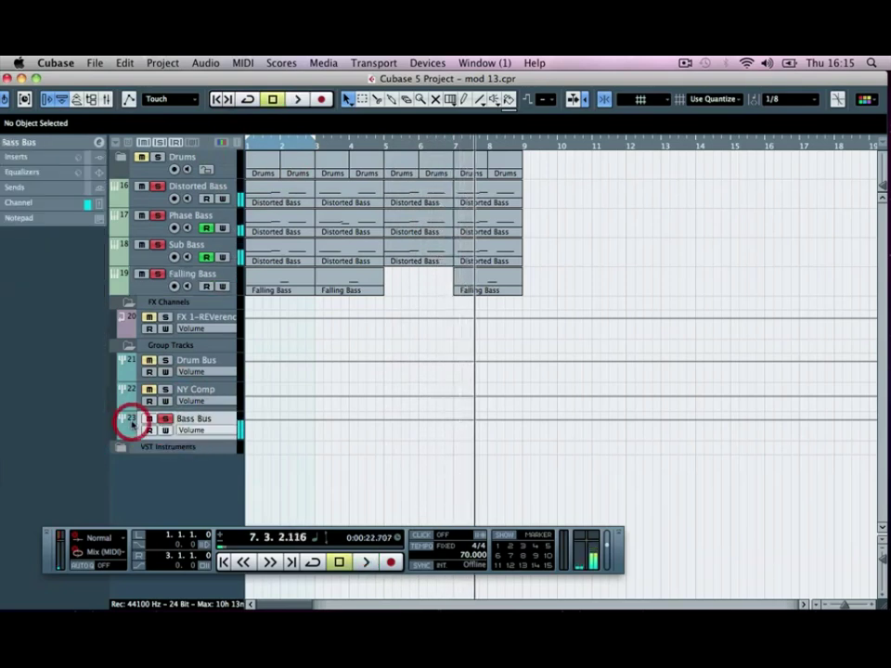
{"action": "left_click", "coordinate": [78, 141]}
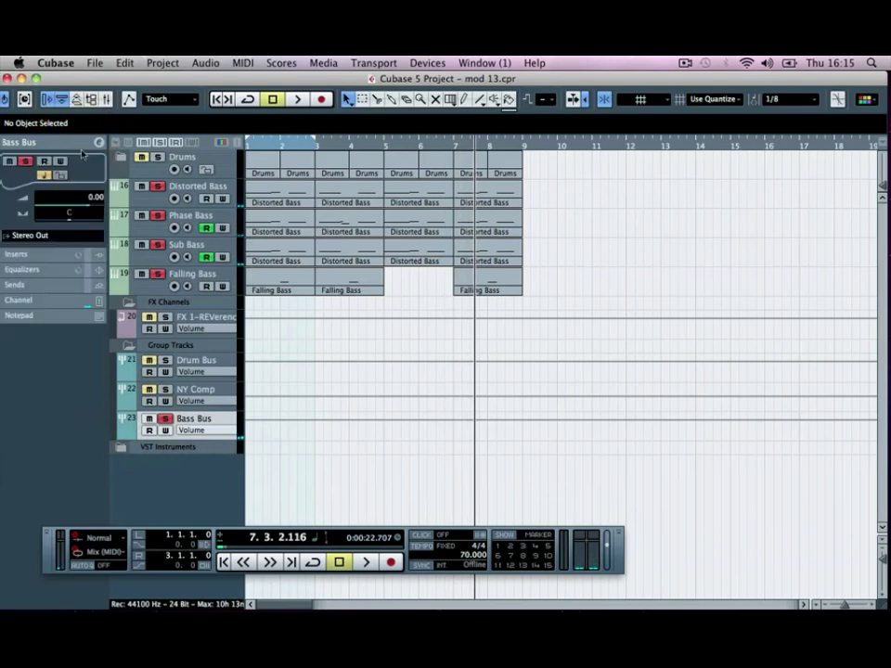
{"action": "left_click", "coordinate": [93, 198]}
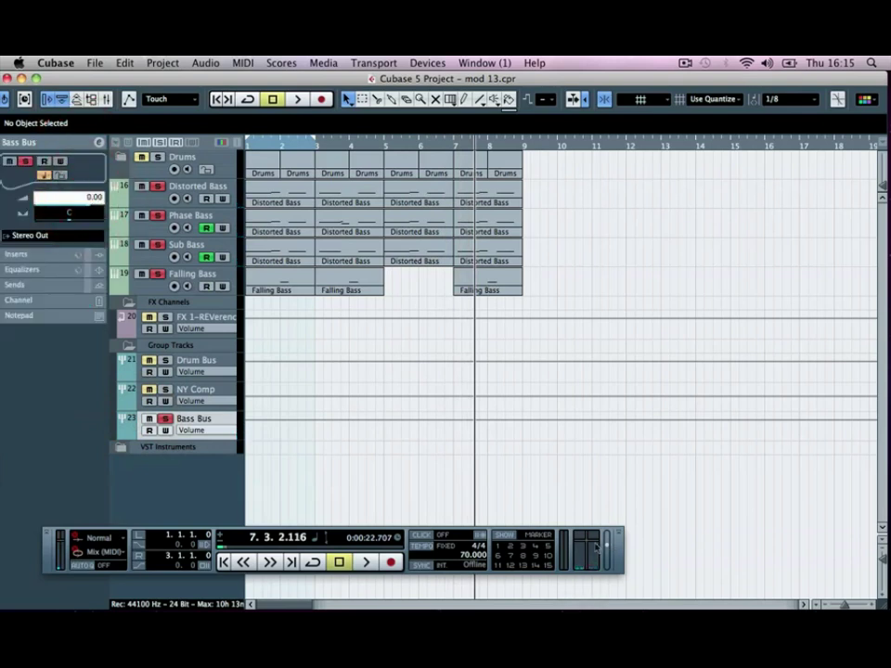
{"action": "left_click", "coordinate": [91, 197]}
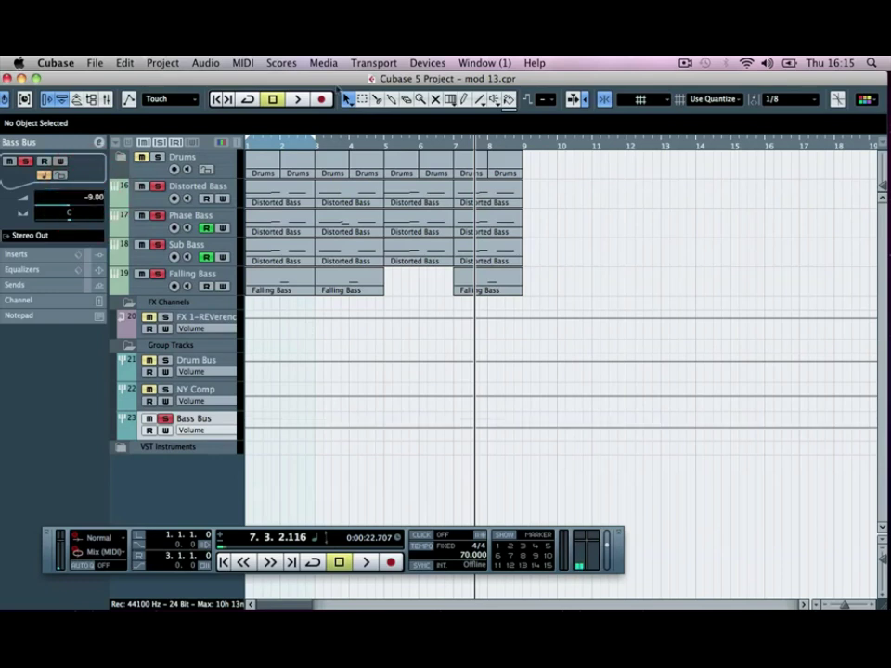
Step: Replay from the start, unsolo Bass Bus, and expand its Inserts section
{"action": "left_click", "coordinate": [249, 146]}
{"action": "key", "text": "space"}
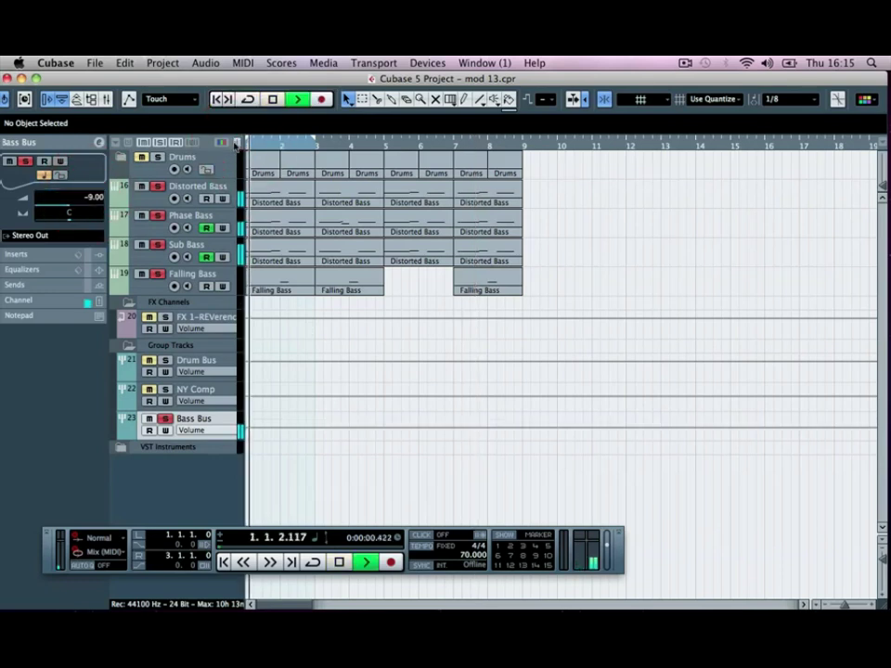
{"action": "left_click", "coordinate": [166, 418]}
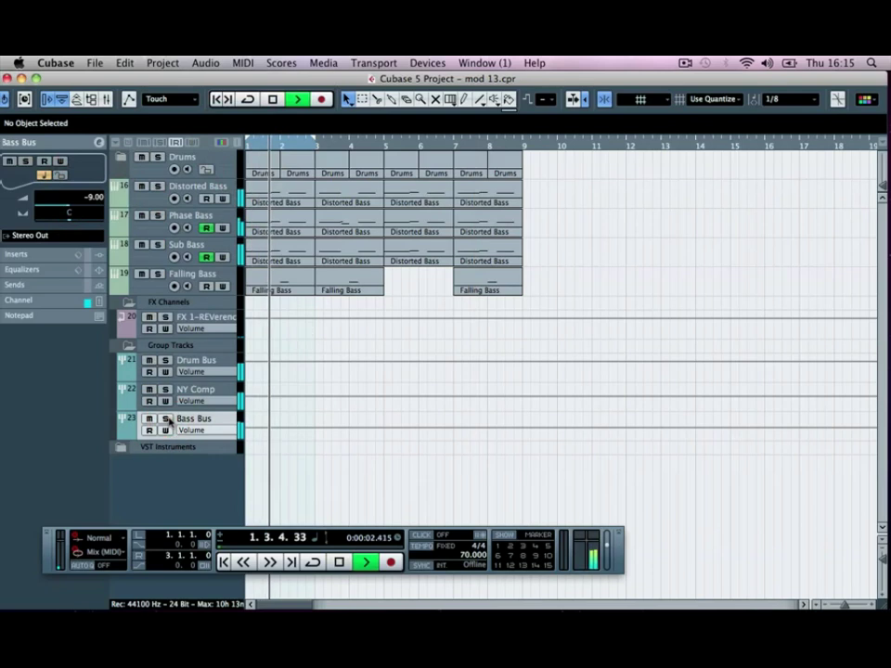
{"action": "key", "text": "space"}
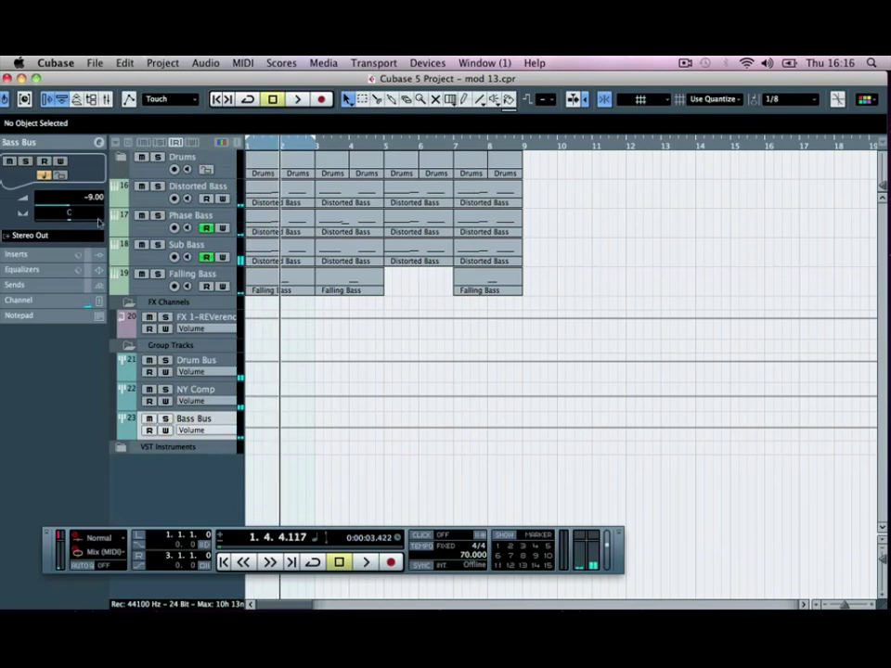
{"action": "left_click", "coordinate": [101, 253]}
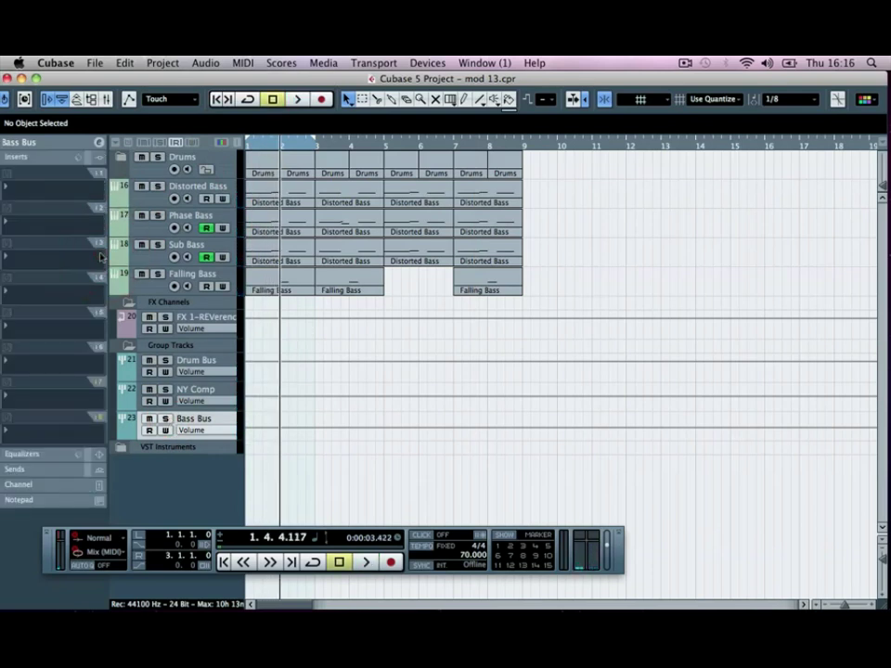
Step: Load CamelCrusher (Annihilate patch) into insert slot 1, toggling Distortion and Phat Mode, then play
{"action": "left_click", "coordinate": [45, 189]}
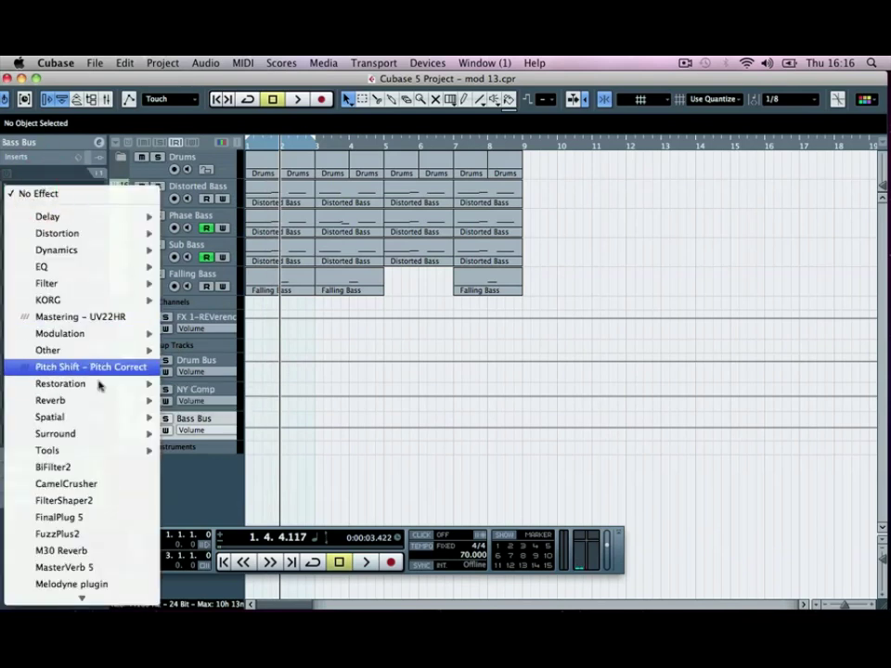
{"action": "mouse_move", "coordinate": [128, 404]}
{"action": "left_click", "coordinate": [327, 372]}
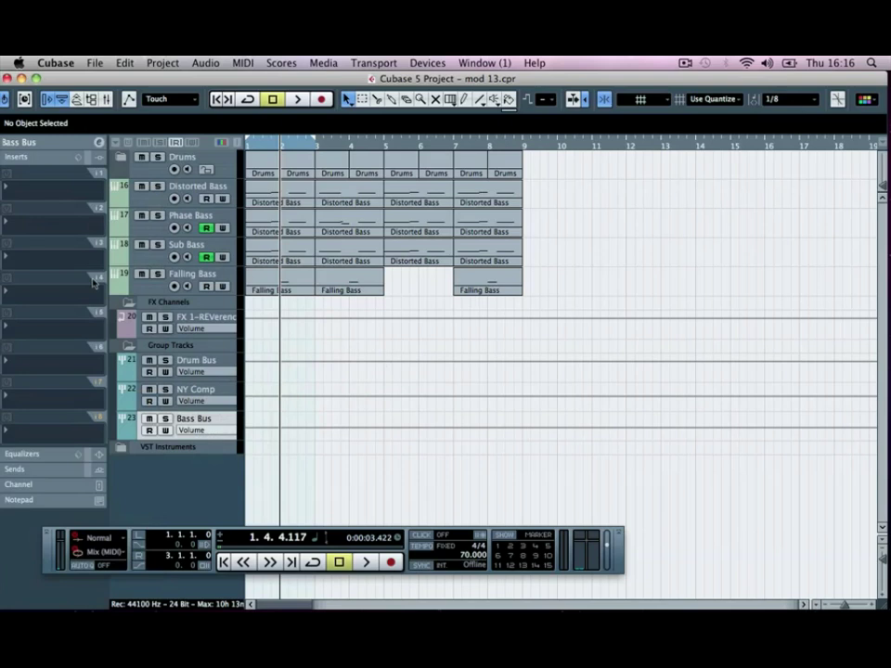
{"action": "left_click", "coordinate": [50, 186]}
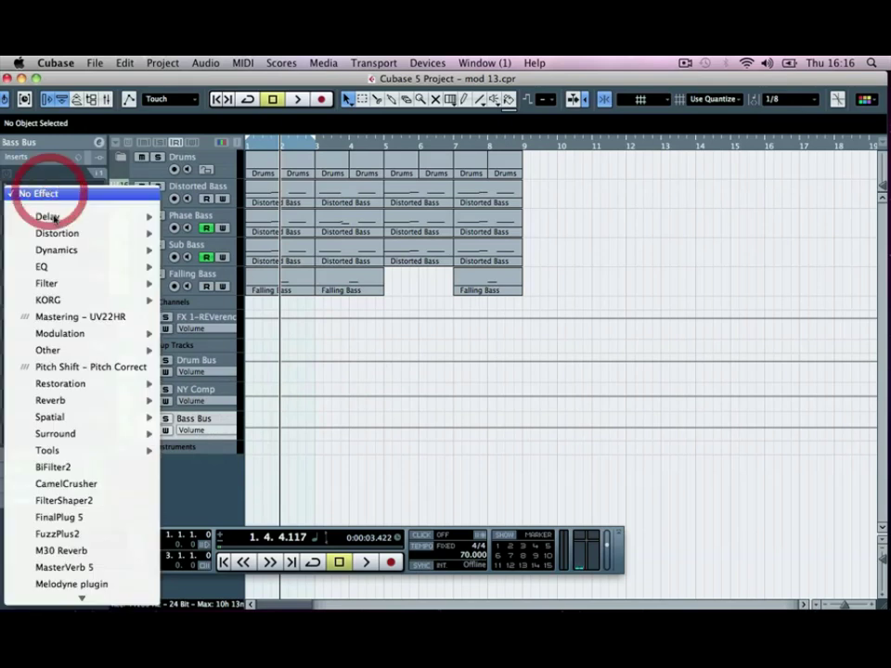
{"action": "left_click", "coordinate": [85, 482]}
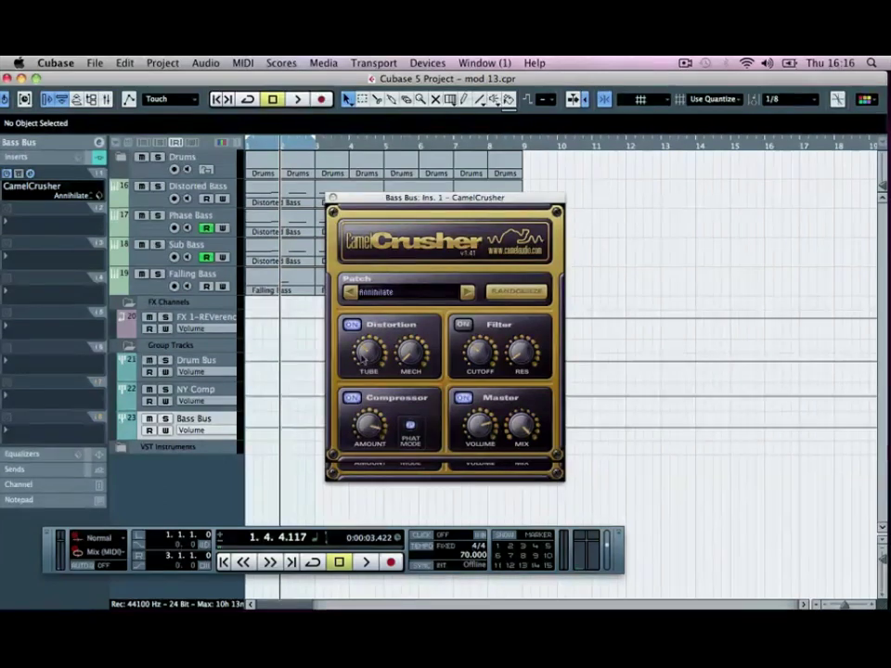
{"action": "left_click", "coordinate": [352, 324]}
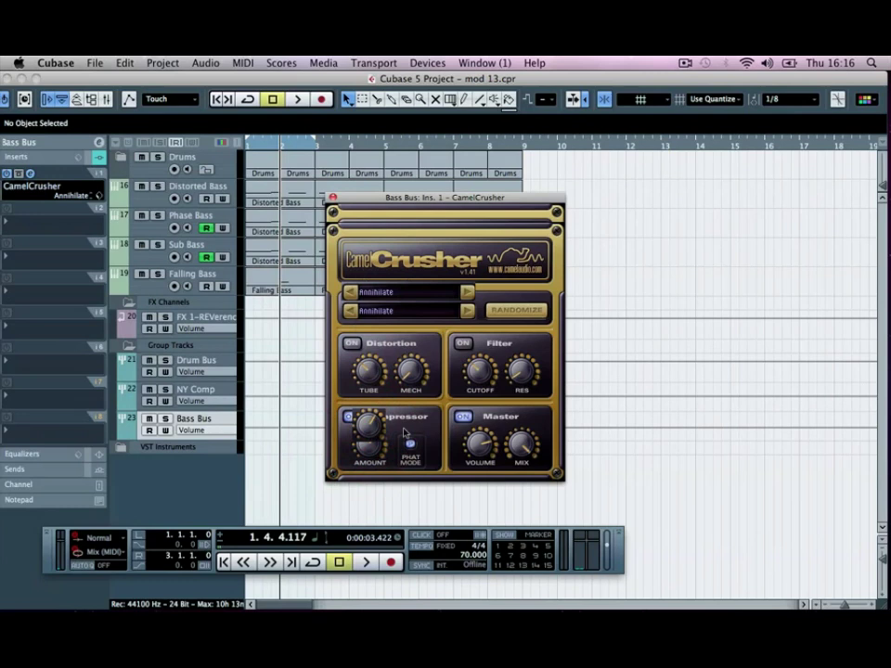
{"action": "left_click", "coordinate": [411, 431]}
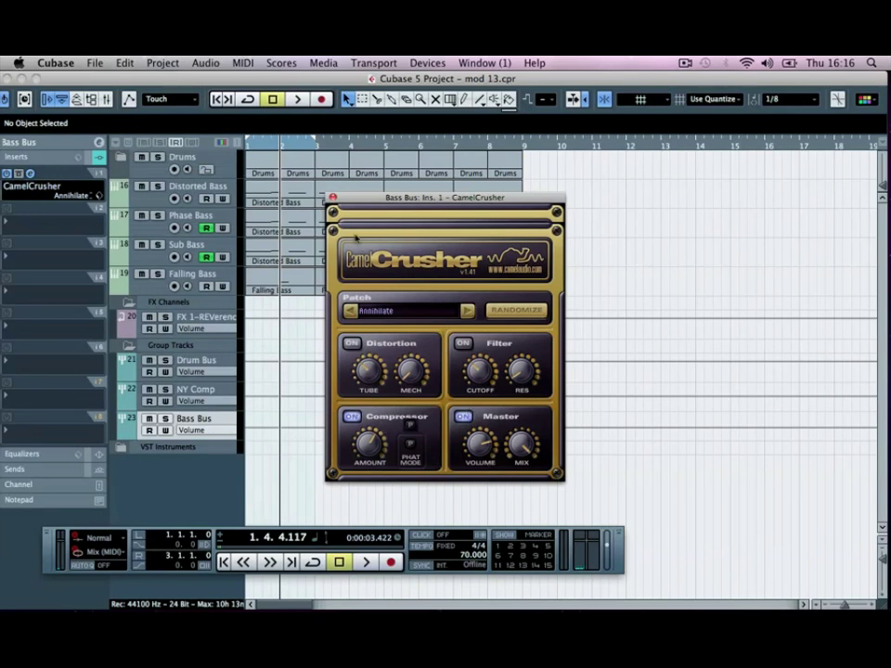
{"action": "left_click", "coordinate": [332, 197]}
{"action": "key", "text": "space"}
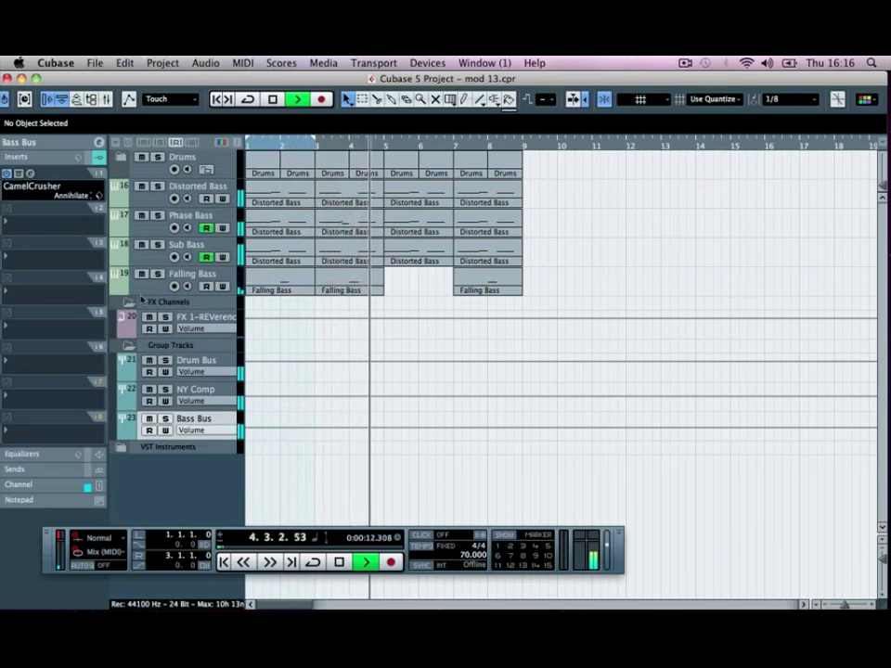
Step: Load a Compressor into Bass Bus insert slot 2 and raise its threshold to -14.6
{"action": "left_click", "coordinate": [284, 199]}
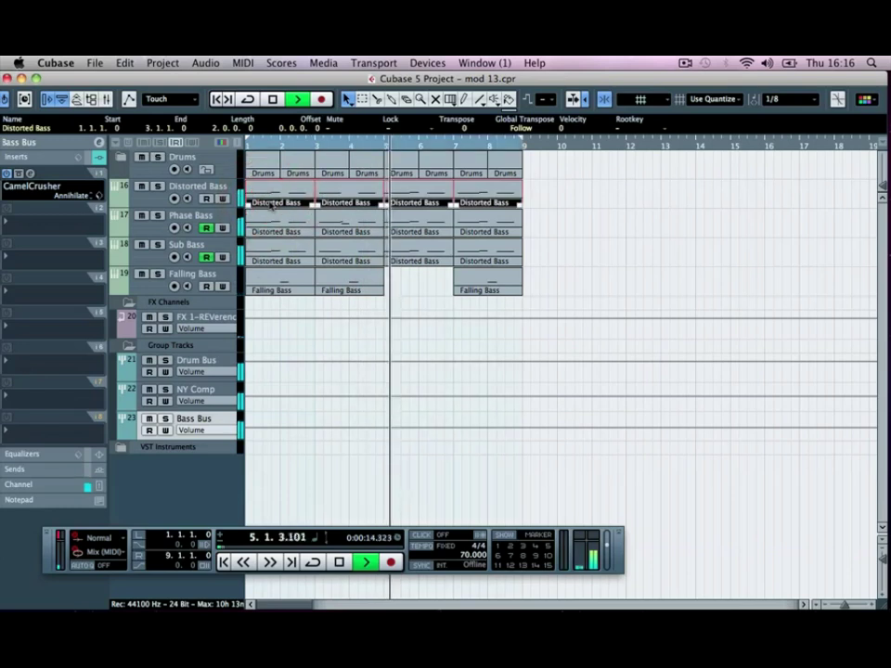
{"action": "key", "text": "space"}
{"action": "left_click", "coordinate": [37, 228]}
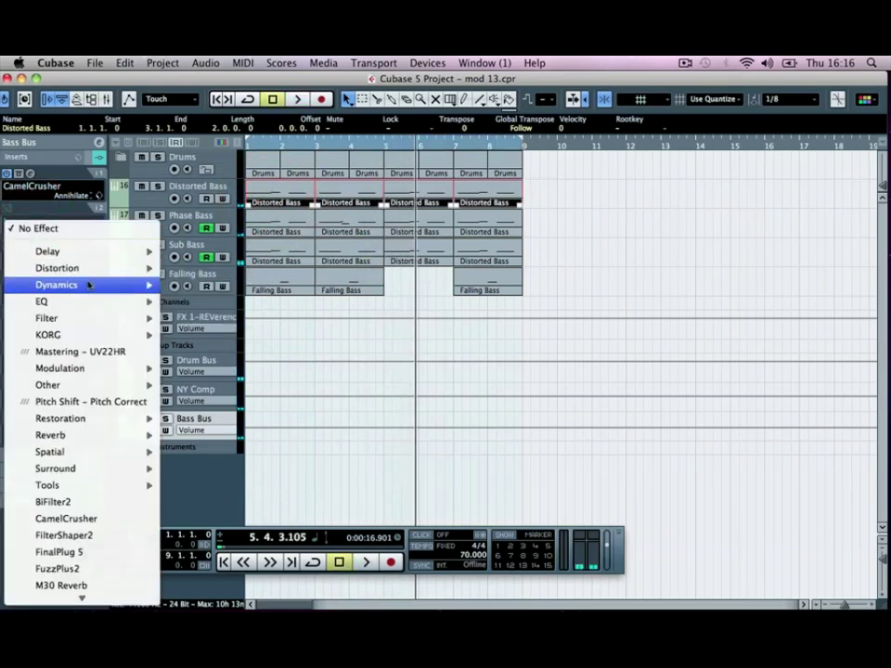
{"action": "mouse_move", "coordinate": [88, 284]}
{"action": "left_click", "coordinate": [189, 289]}
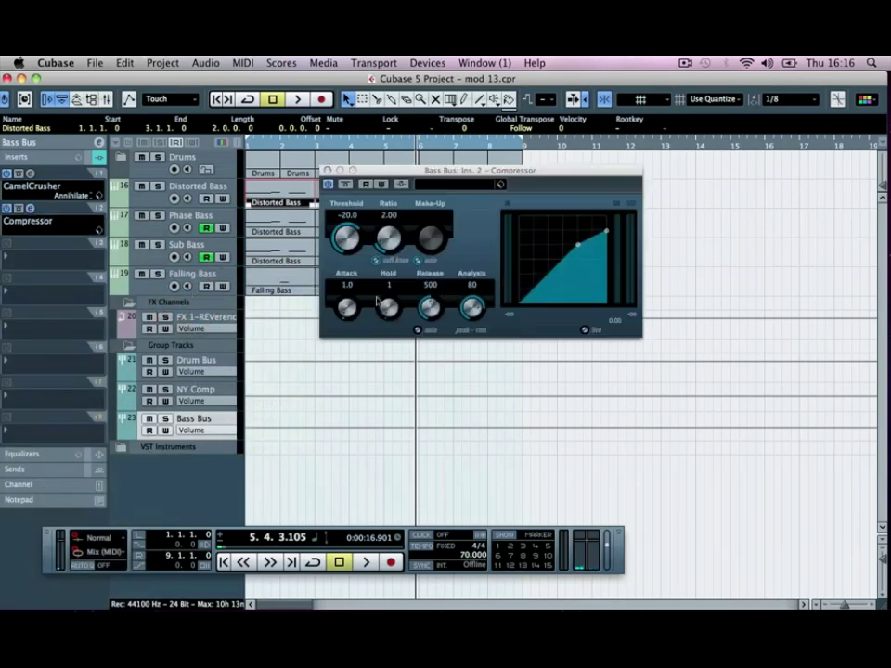
{"action": "left_click_drag", "start_coordinate": [341, 223], "coordinate": [358, 229]}
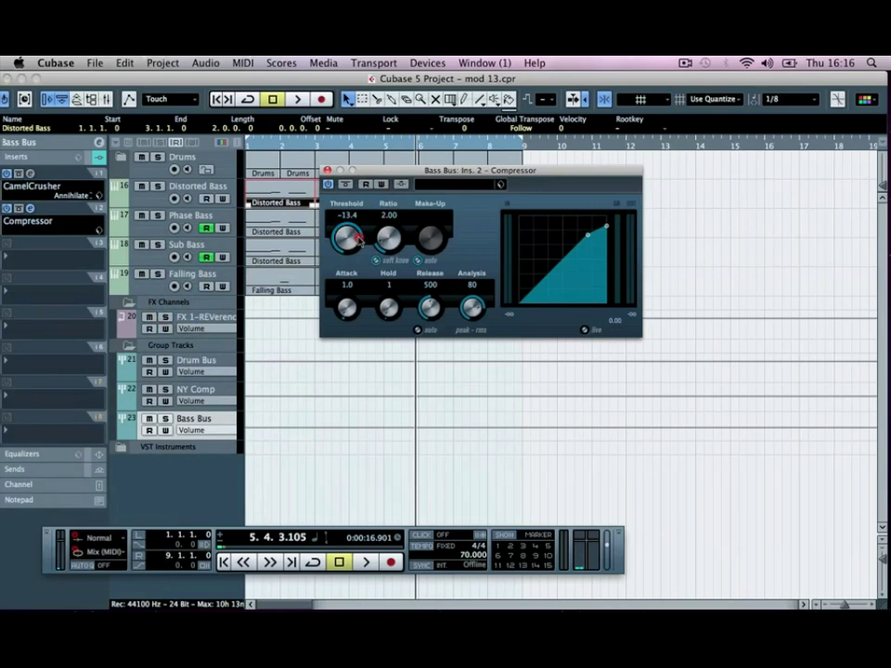
{"action": "key", "text": "space"}
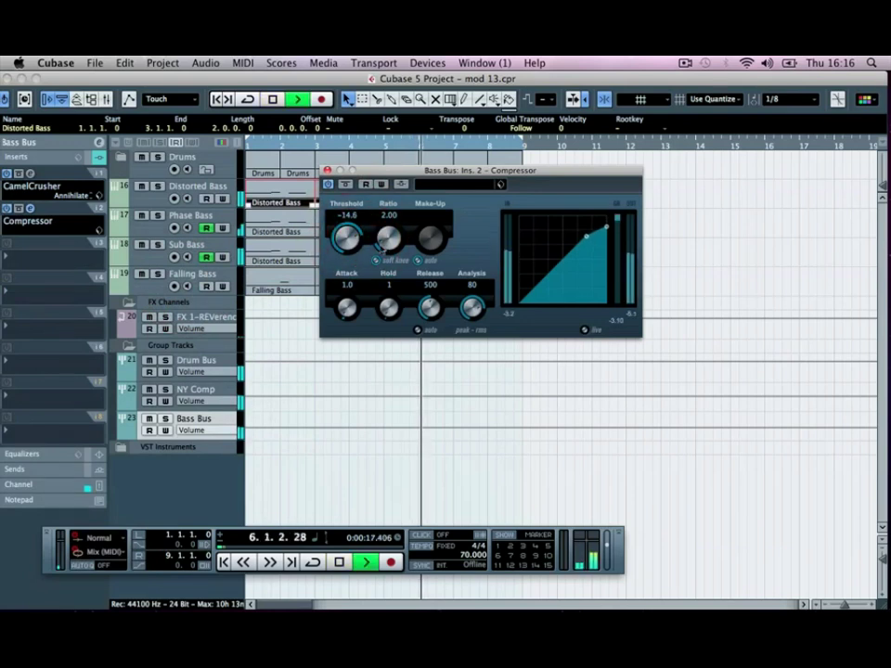
Step: Set ratio 2.28, auto make-up off, attack 14.5 and release 119 under cycle playback
{"action": "left_click_drag", "start_coordinate": [373, 241], "coordinate": [418, 205]}
{"action": "left_click", "coordinate": [418, 260]}
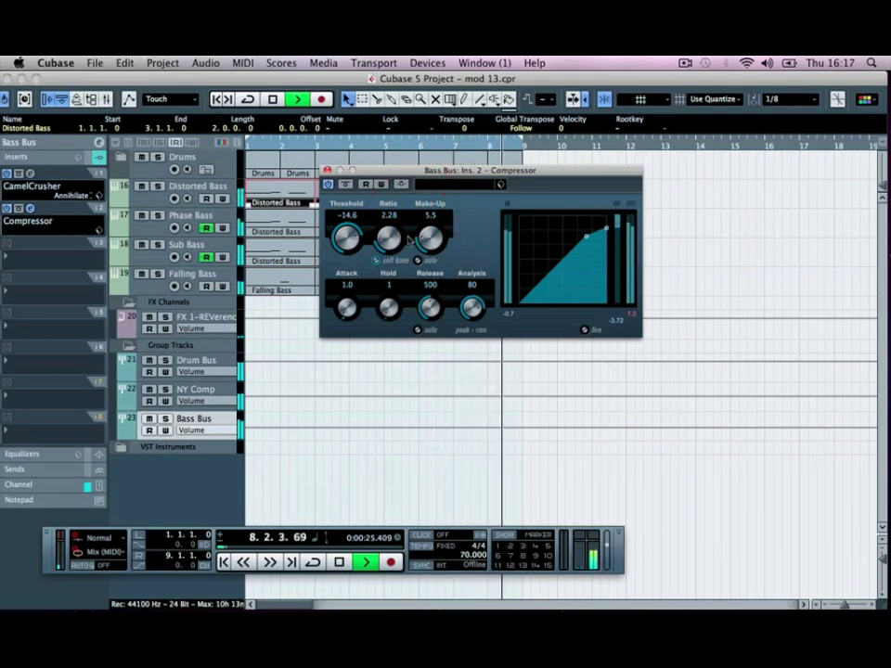
{"action": "left_click_drag", "start_coordinate": [344, 312], "coordinate": [342, 303]}
{"action": "left_click_drag", "start_coordinate": [306, 146], "coordinate": [198, 149]}
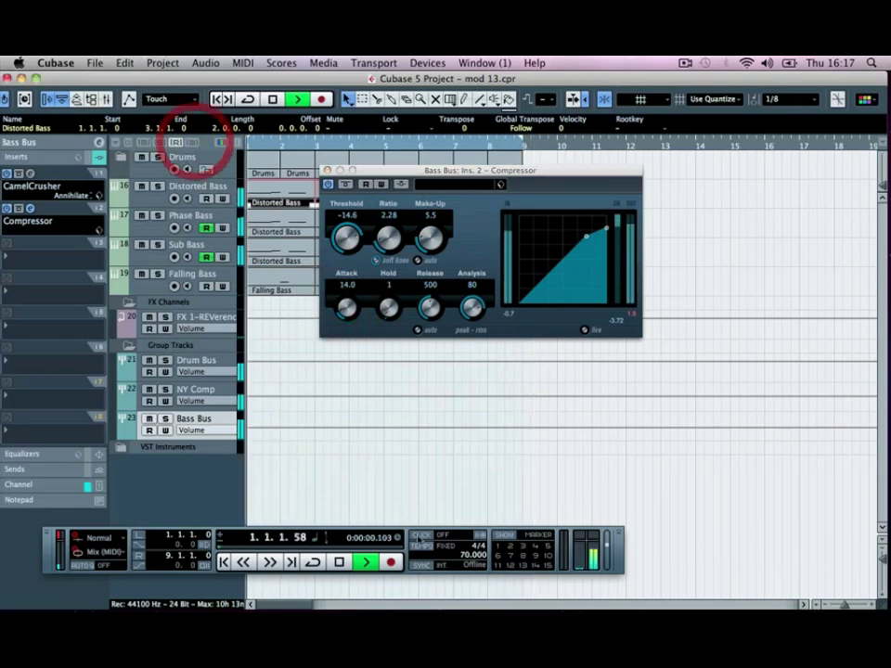
{"action": "left_click", "coordinate": [313, 562]}
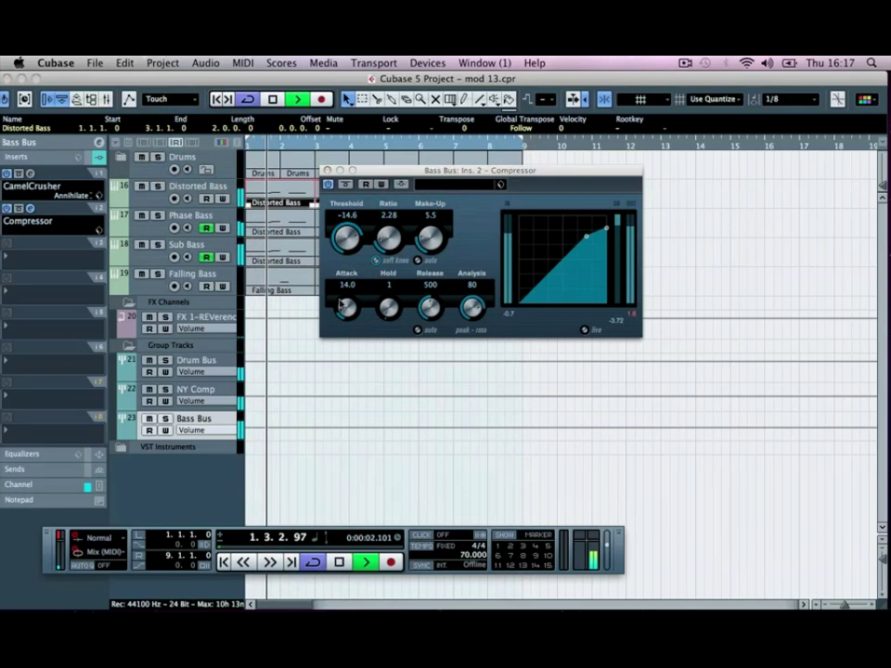
{"action": "left_click_drag", "start_coordinate": [343, 311], "coordinate": [339, 313]}
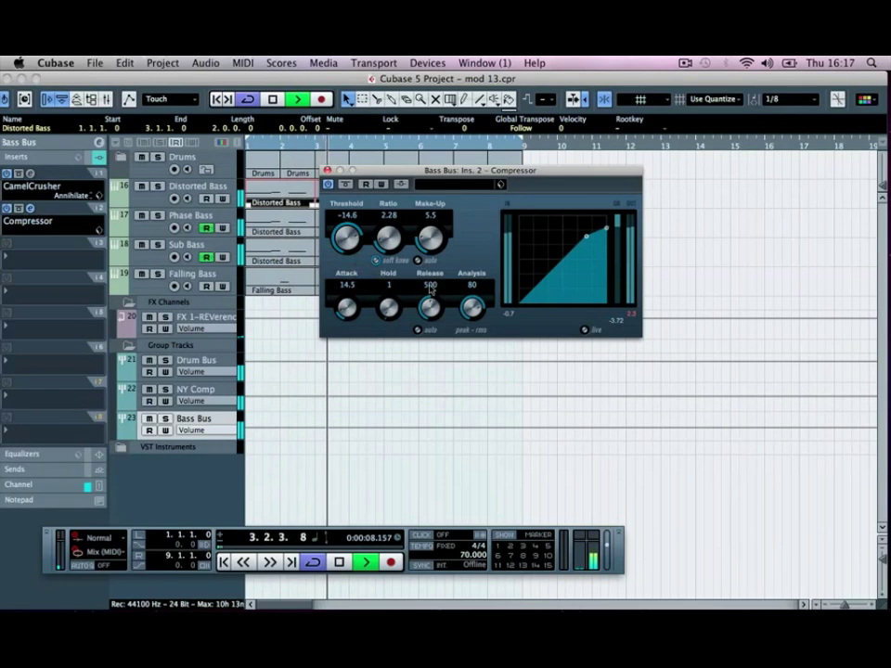
{"action": "left_click_drag", "start_coordinate": [434, 315], "coordinate": [474, 306]}
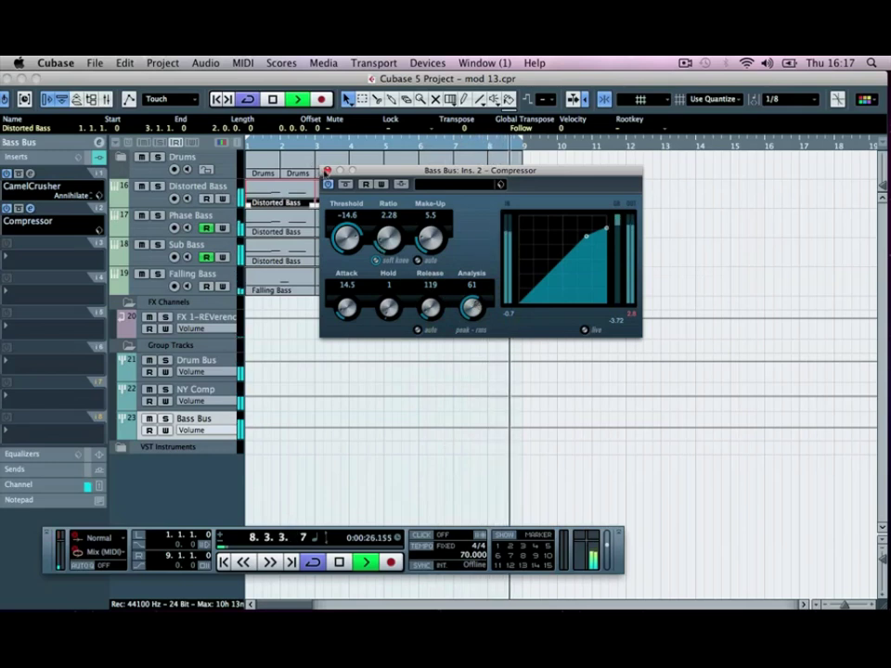
{"action": "left_click", "coordinate": [325, 173]}
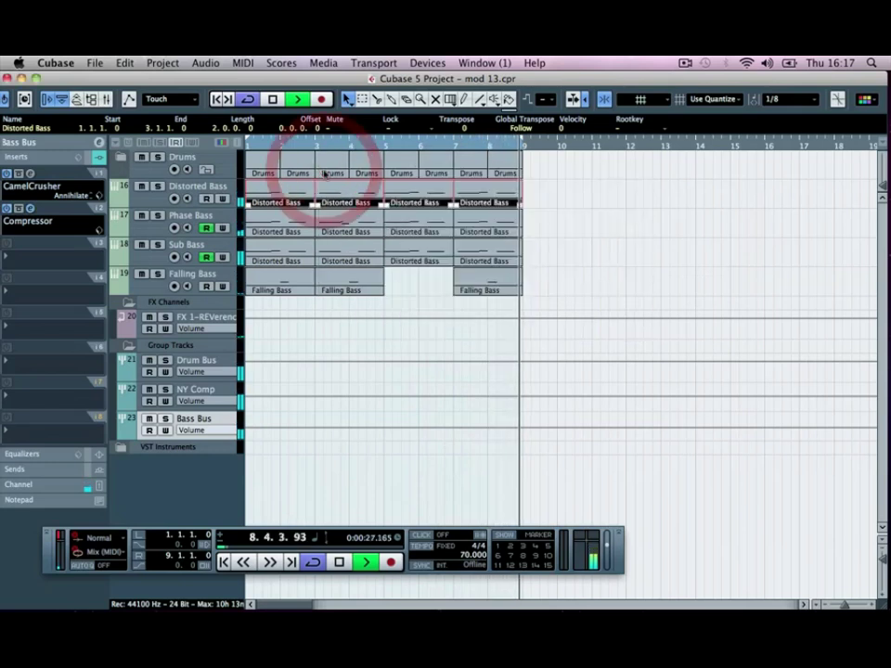
Step: Load a Compressor into Bass Bus insert slot 3 and enable its side-chain input
{"action": "left_click", "coordinate": [37, 255]}
{"action": "mouse_move", "coordinate": [99, 316]}
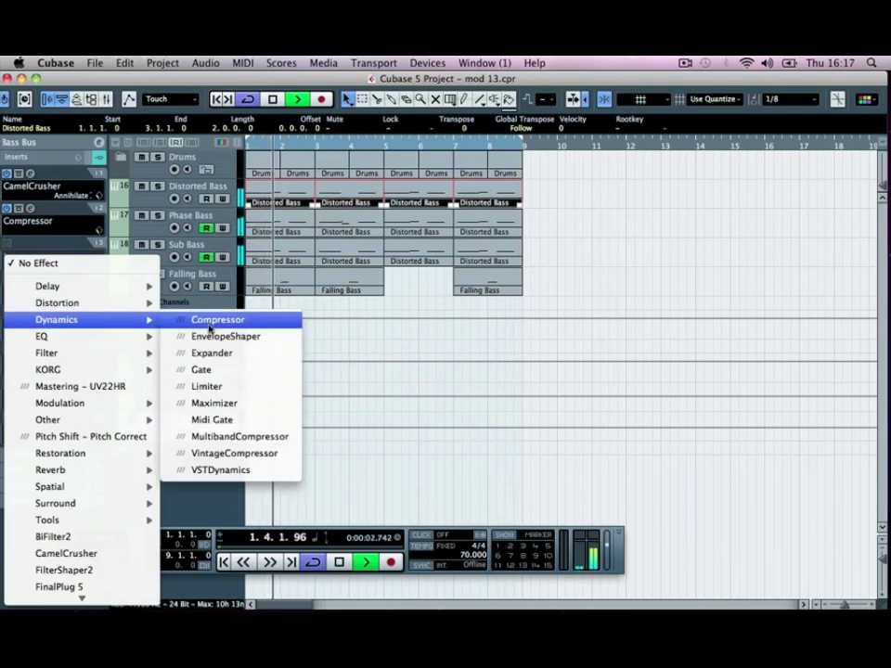
{"action": "left_click", "coordinate": [207, 323]}
{"action": "key", "text": "space"}
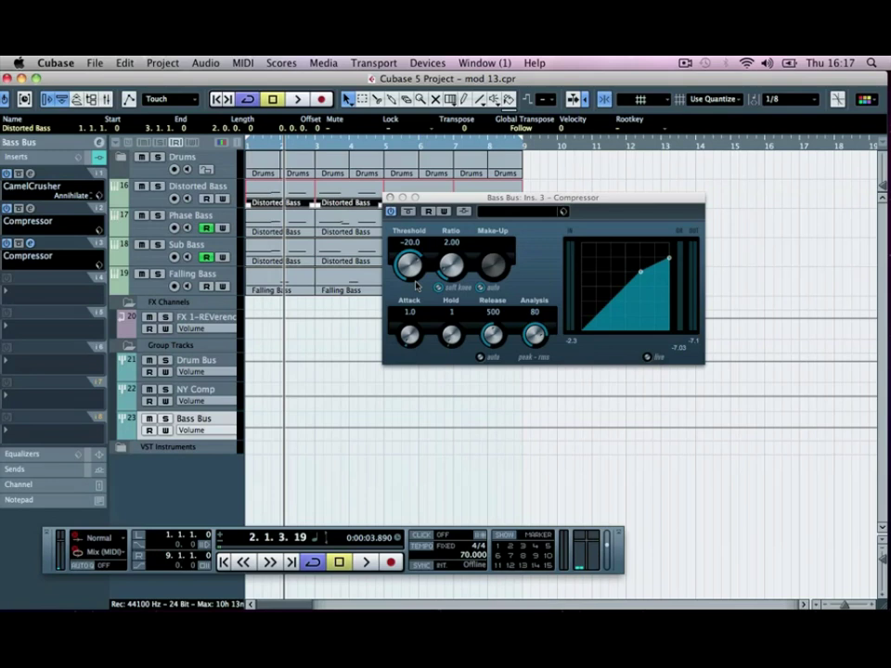
{"action": "left_click", "coordinate": [463, 211]}
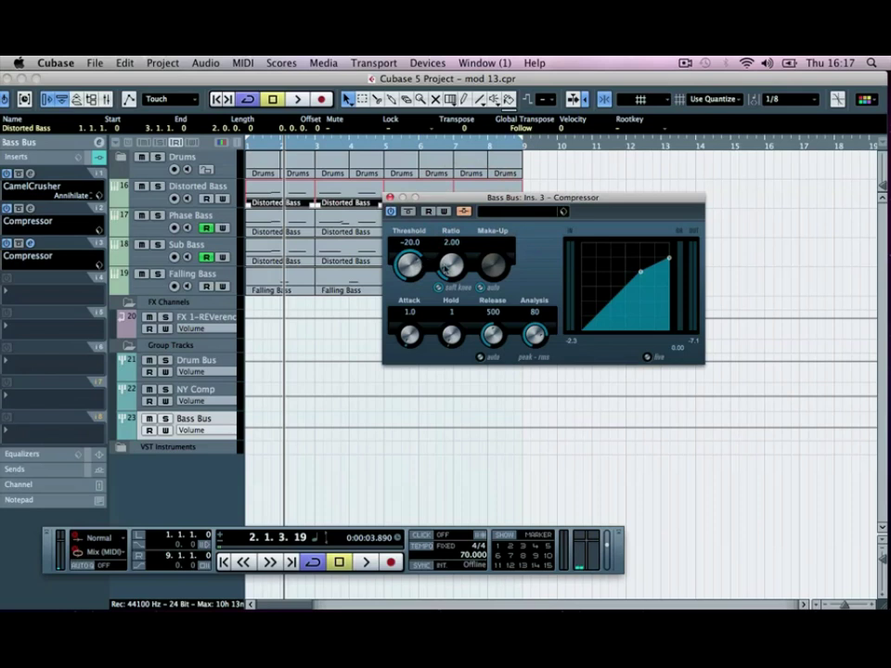
Step: Set the third Compressor's ratio to 4.17, attack 11.0 and release 124
{"action": "left_click", "coordinate": [449, 234]}
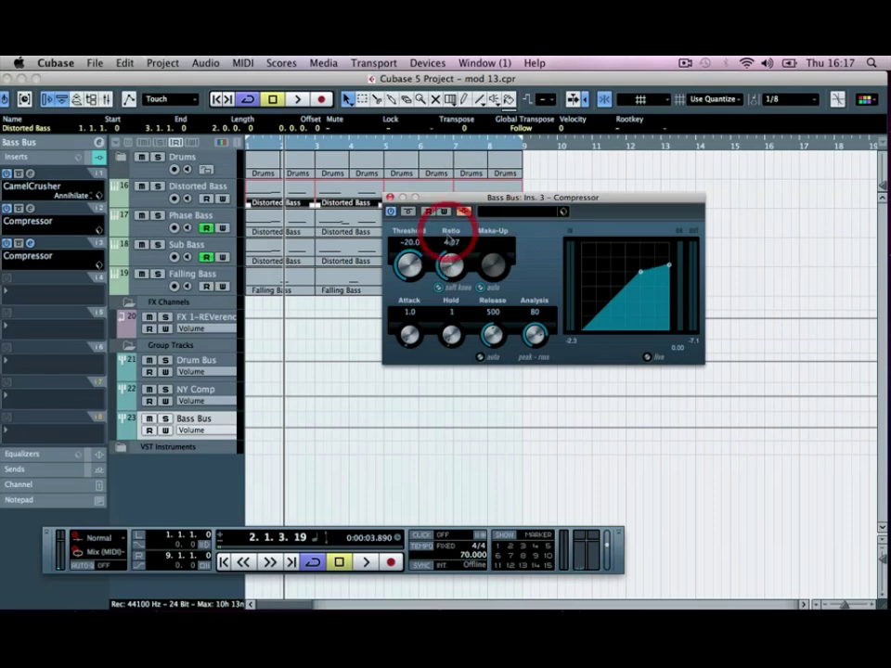
{"action": "left_click_drag", "start_coordinate": [452, 265], "coordinate": [452, 266]}
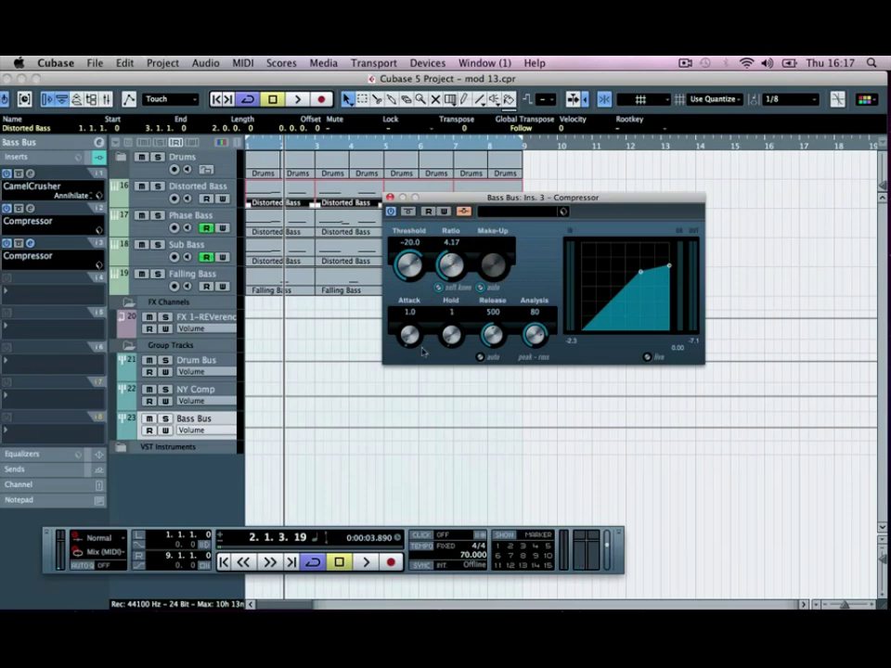
{"action": "left_click_drag", "start_coordinate": [405, 332], "coordinate": [404, 331]}
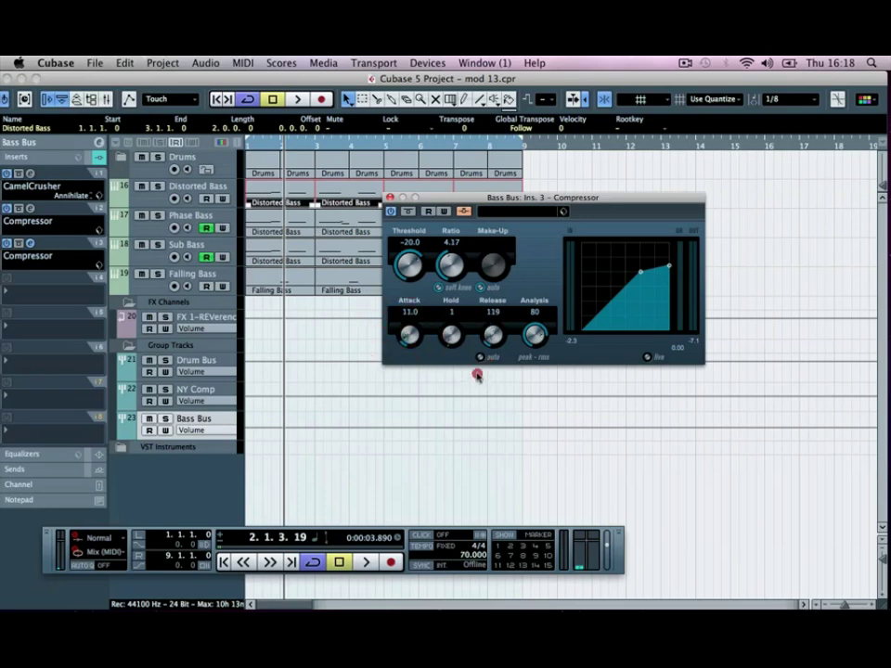
{"action": "left_click_drag", "start_coordinate": [490, 336], "coordinate": [491, 331]}
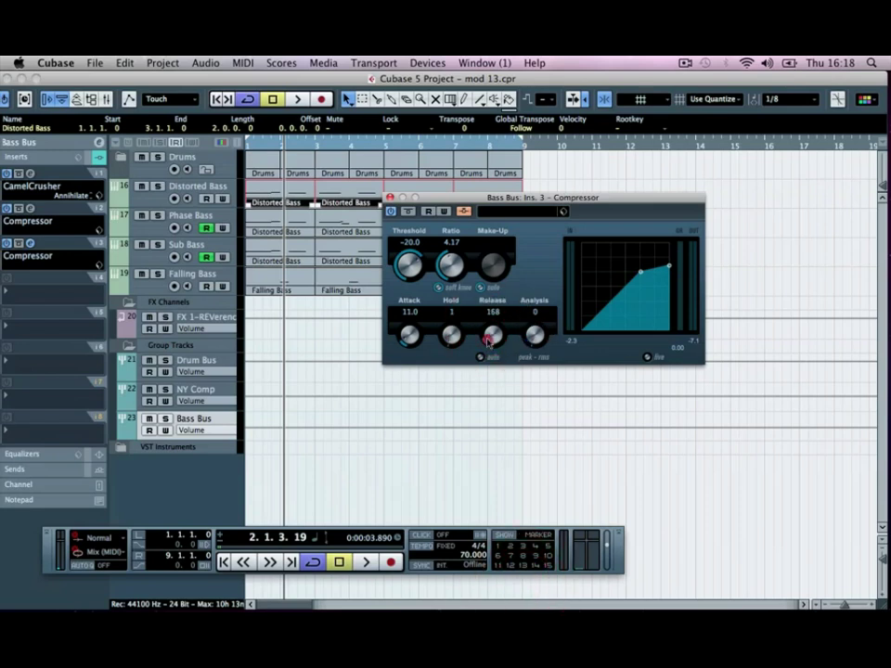
{"action": "left_click_drag", "start_coordinate": [488, 345], "coordinate": [484, 344]}
{"action": "left_click", "coordinate": [390, 198]}
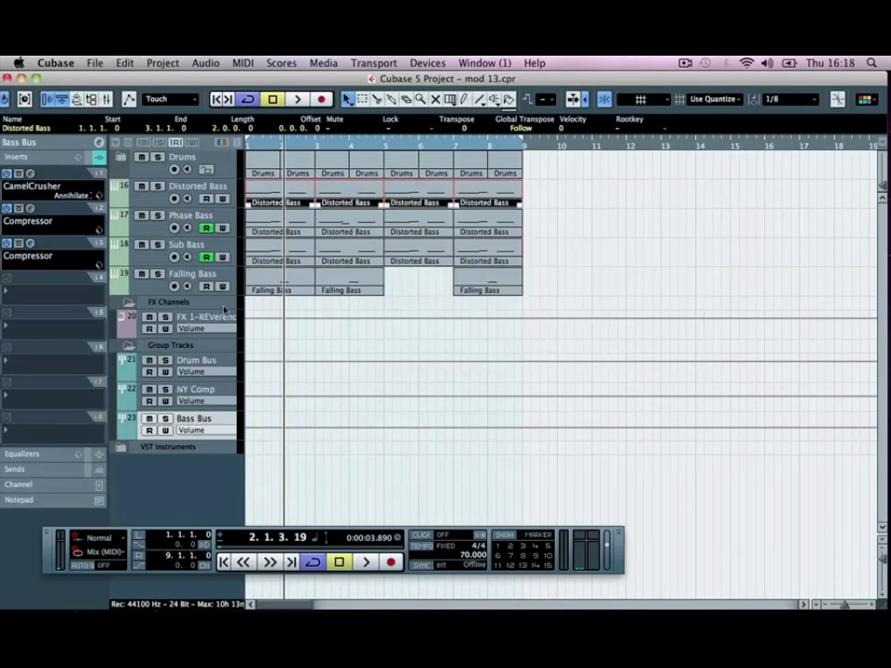
Step: Expand VST Instruments > Groove Agent ONE and solo the GAOne 4 track
{"action": "left_click", "coordinate": [122, 156]}
{"action": "left_click", "coordinate": [122, 156]}
{"action": "left_click", "coordinate": [118, 447]}
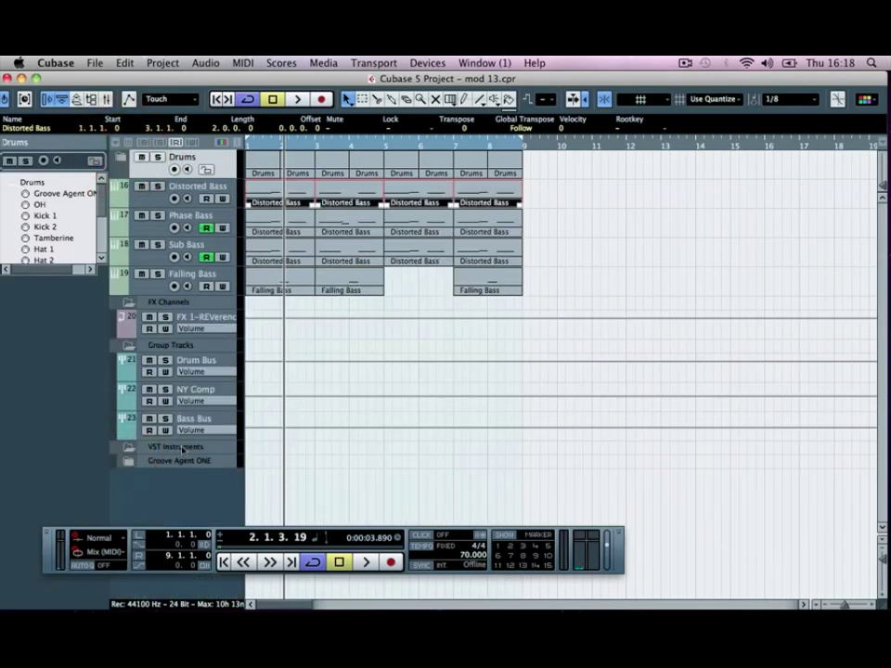
{"action": "left_click", "coordinate": [127, 462]}
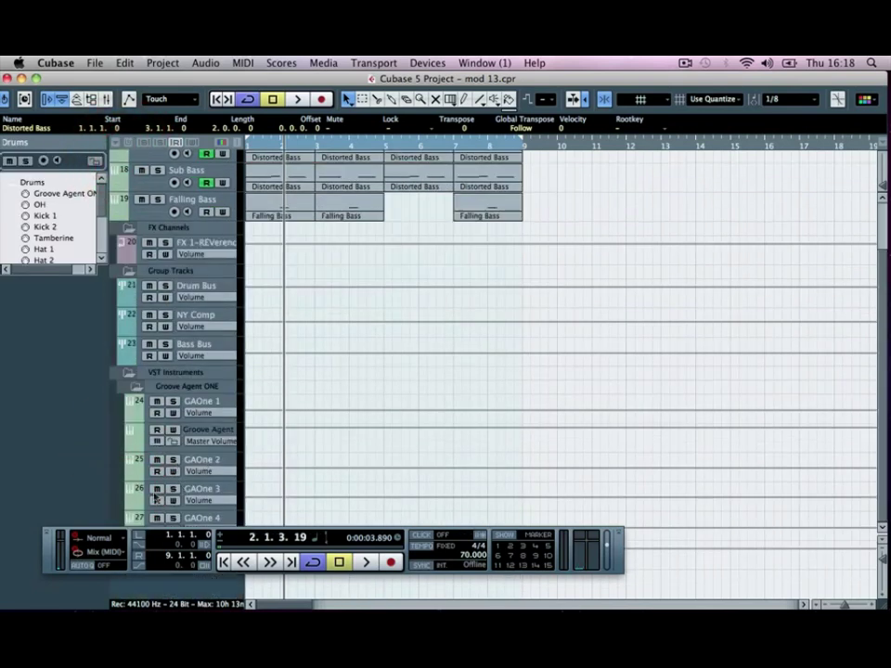
{"action": "left_click", "coordinate": [173, 518]}
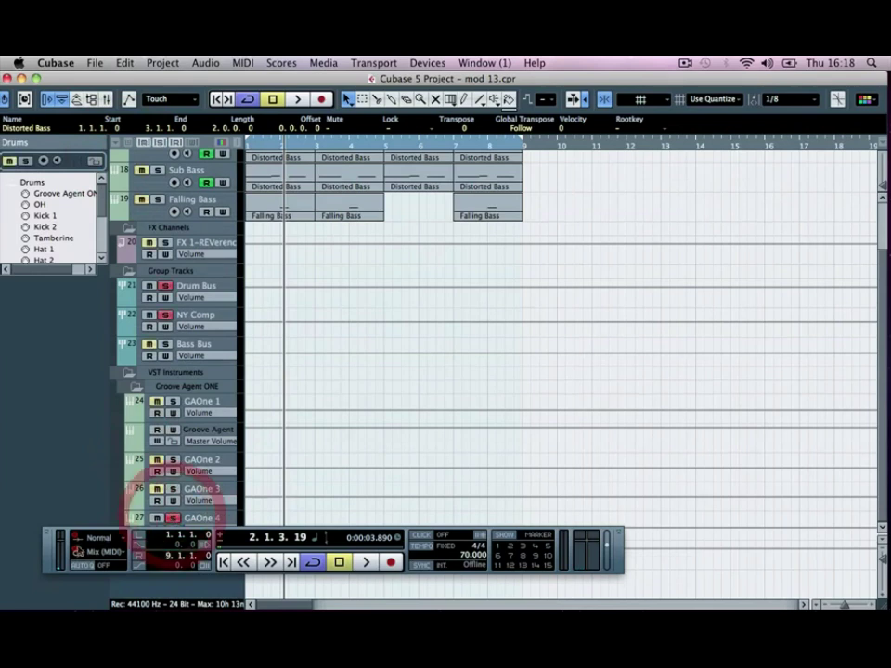
{"action": "left_click_drag", "start_coordinate": [46, 547], "coordinate": [47, 585]}
{"action": "key", "text": "space"}
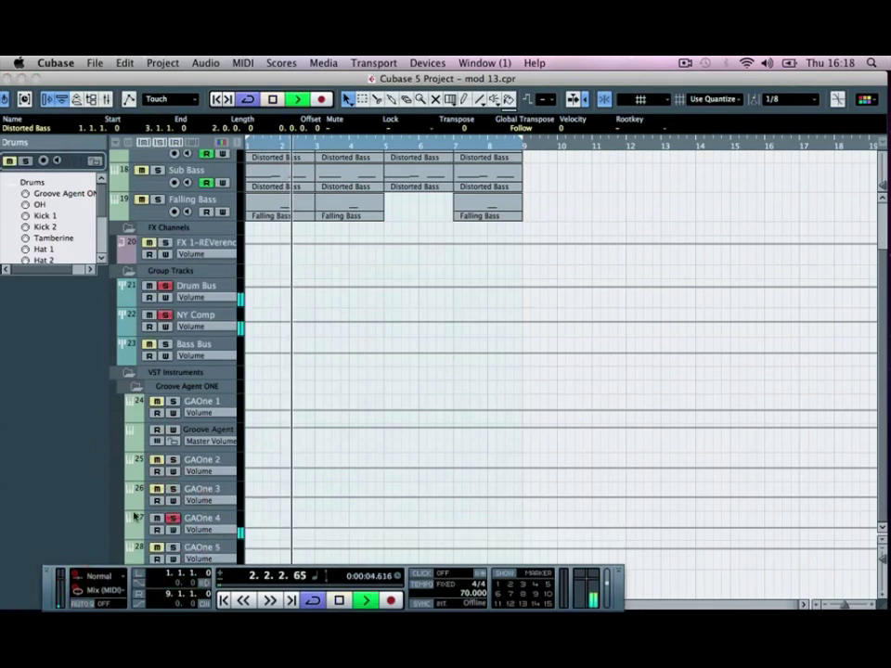
{"action": "key", "text": "space"}
Step: Send GAOne 4's send 1 at 0.00 dB to the Bass Bus Ins. 3 Compressor side-chain, then unsolo
{"action": "left_click", "coordinate": [139, 520]}
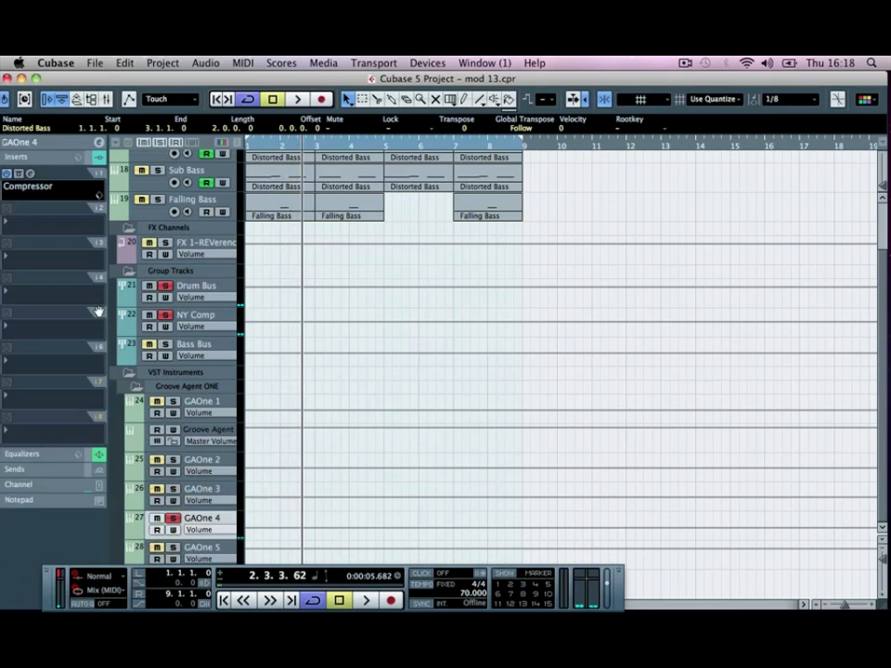
{"action": "left_click", "coordinate": [78, 157]}
{"action": "left_click", "coordinate": [96, 183]}
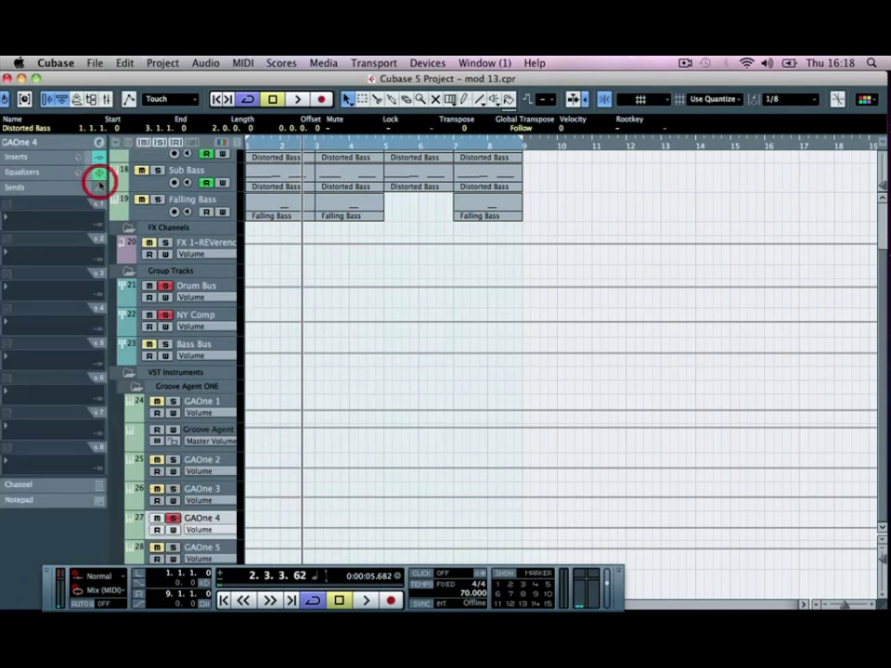
{"action": "left_click", "coordinate": [23, 223]}
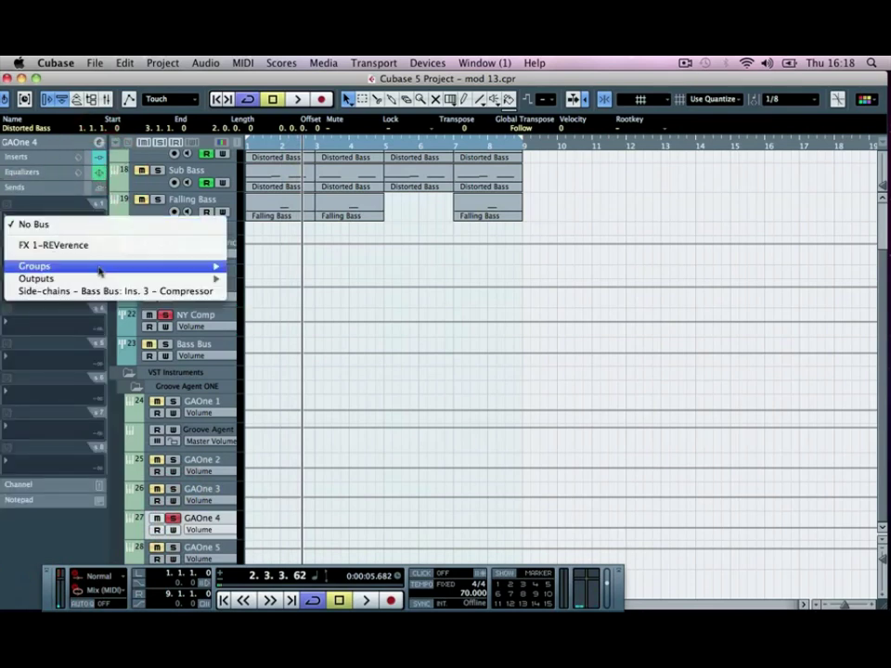
{"action": "mouse_move", "coordinate": [109, 275]}
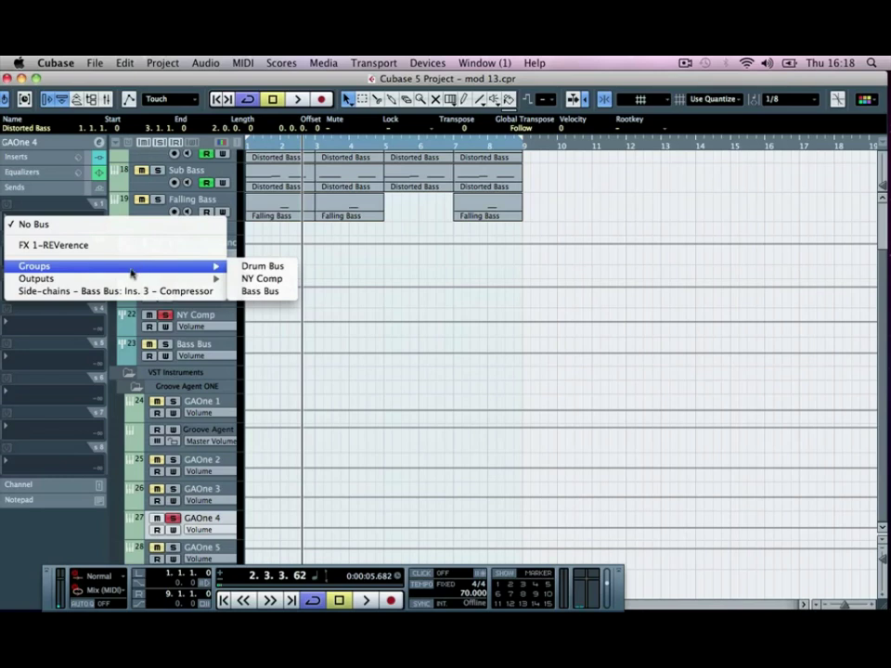
{"action": "left_click", "coordinate": [72, 291]}
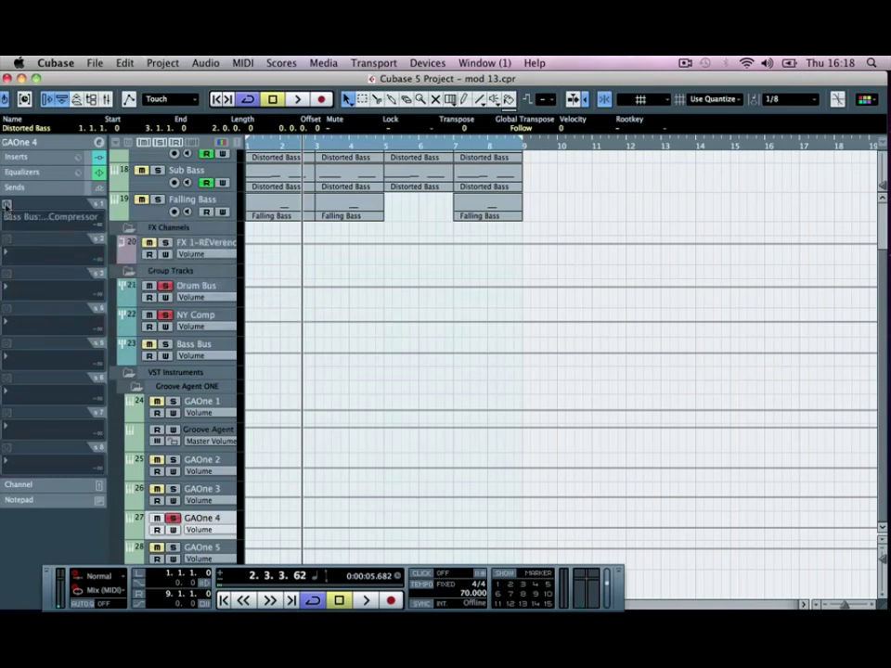
{"action": "left_click", "coordinate": [8, 203]}
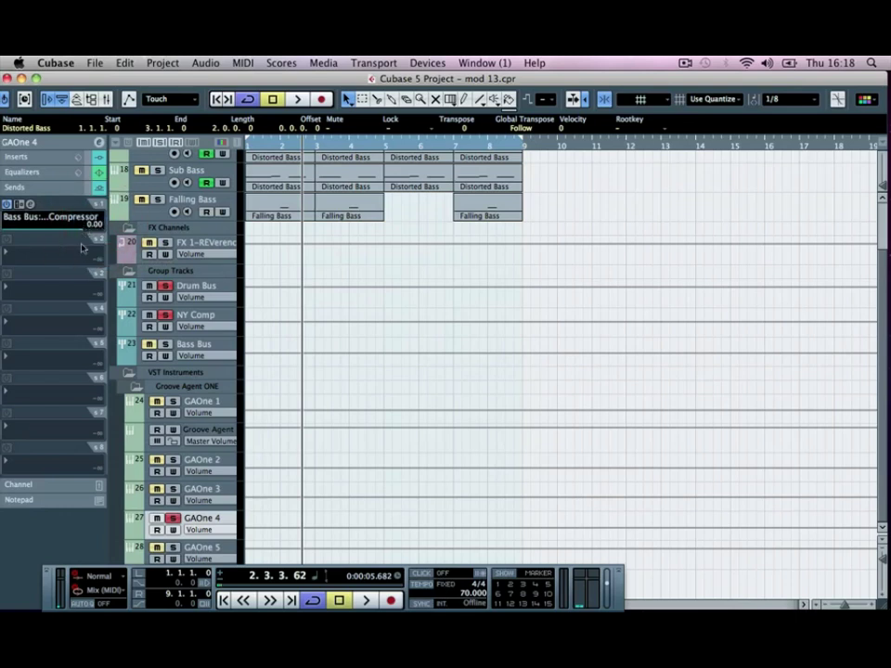
{"action": "left_click", "coordinate": [79, 188]}
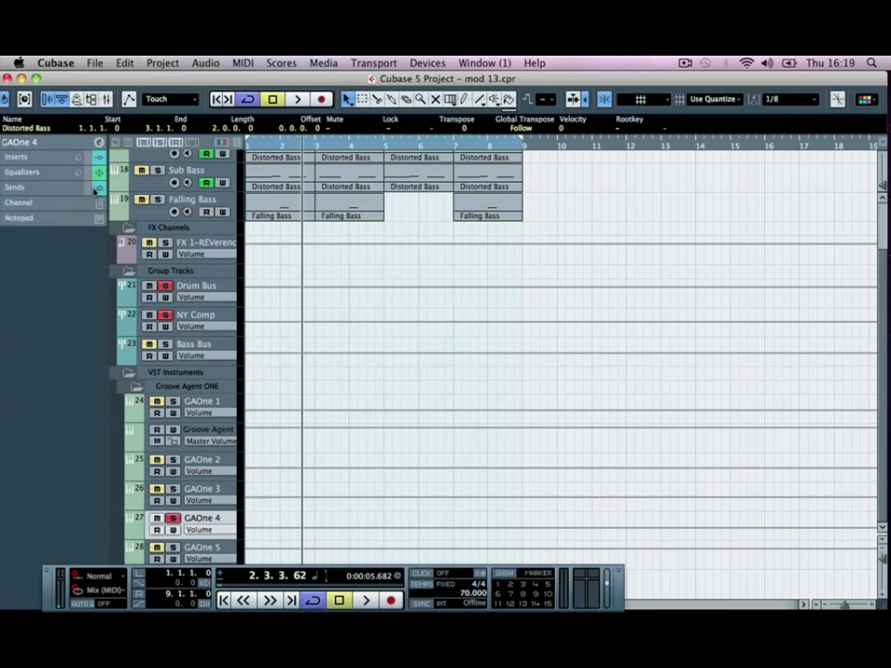
{"action": "left_click", "coordinate": [170, 520]}
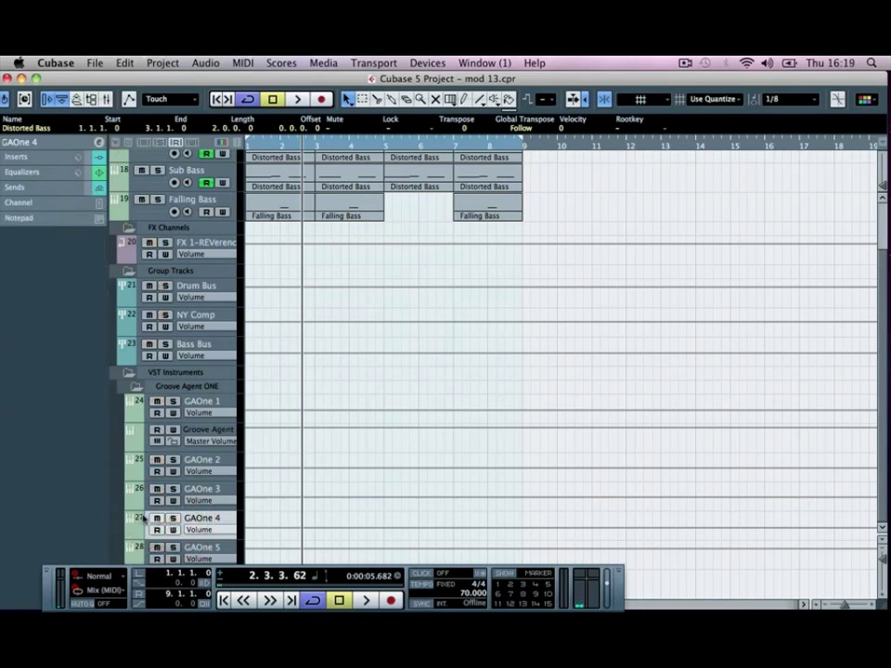
Step: Audition Bass Bus's third Compressor during playback, then open the full Bass Bus channel settings
{"action": "scroll", "coordinate": [338, 362], "scroll_direction": "up", "scroll_amount": 3}
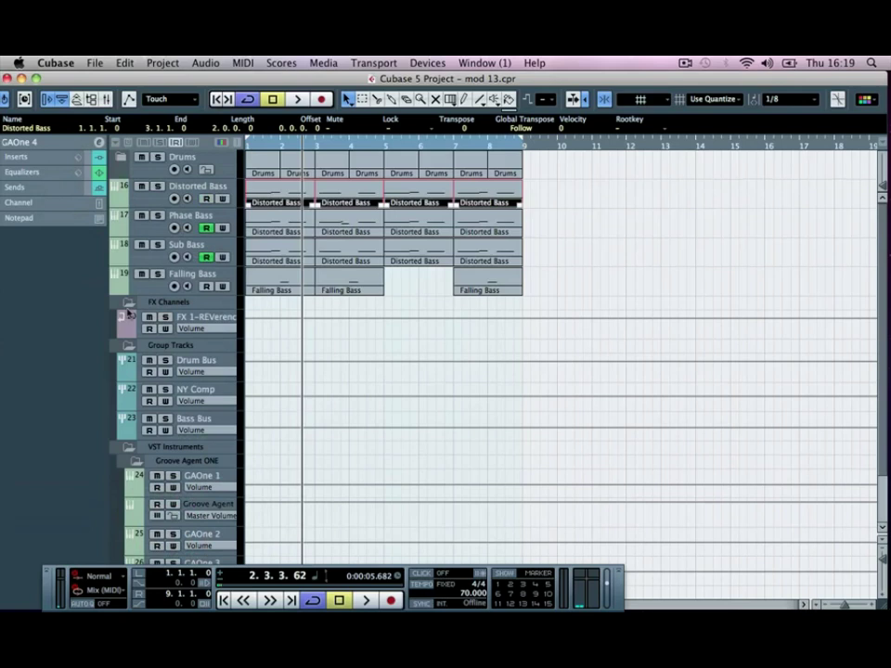
{"action": "left_click", "coordinate": [190, 419]}
{"action": "left_click", "coordinate": [18, 157]}
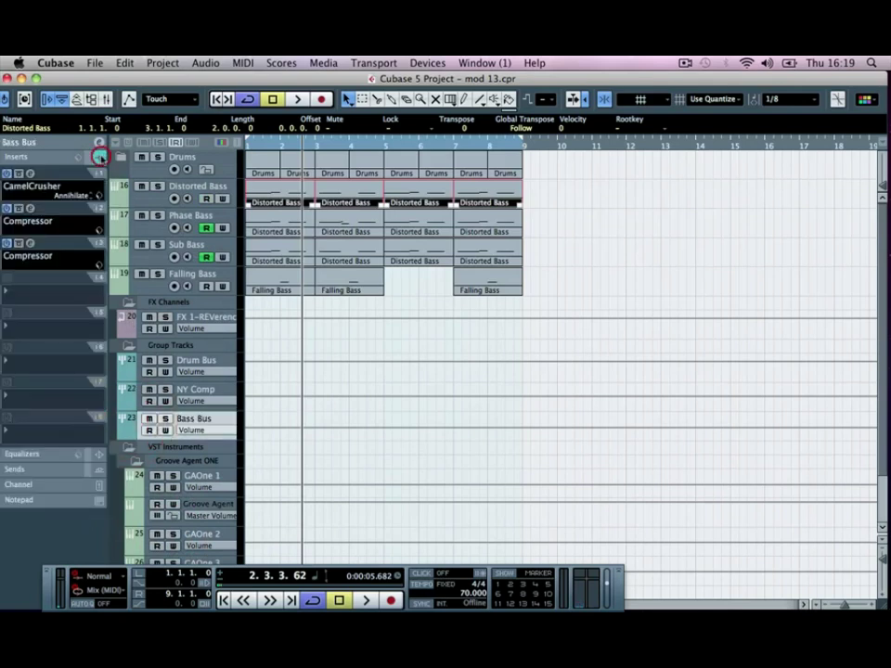
{"action": "left_click", "coordinate": [32, 243]}
{"action": "key", "text": "space"}
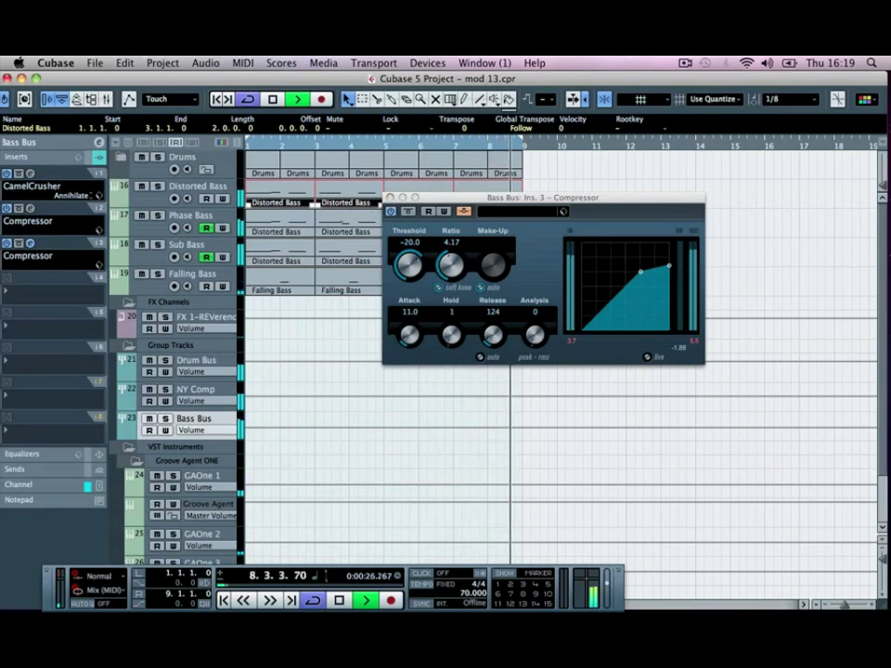
{"action": "left_click", "coordinate": [391, 198]}
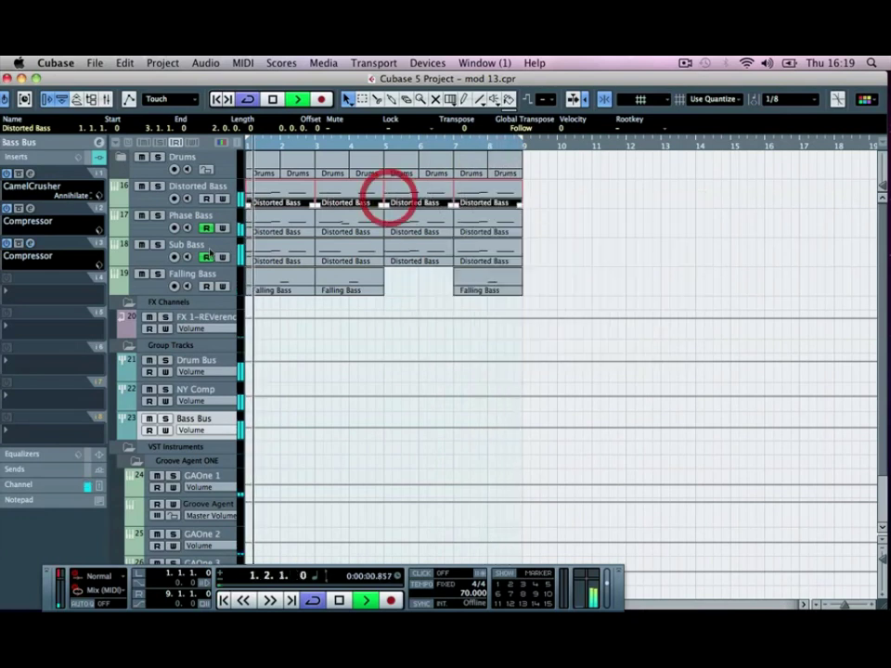
{"action": "left_click", "coordinate": [96, 145]}
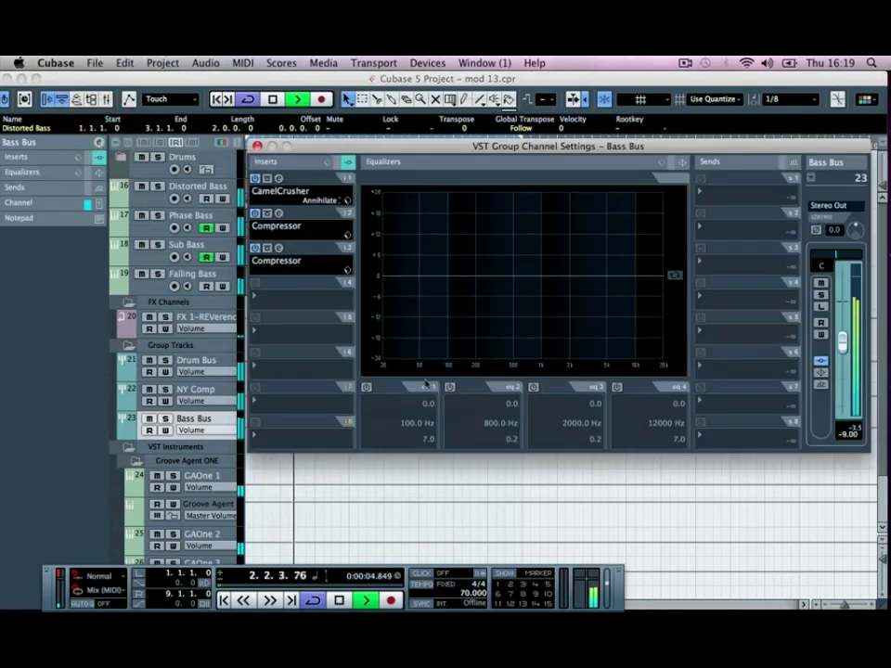
Step: Switch on the Bass Bus's first EQ band, boost it 2.8 dB at 45.1 Hz, and make it Parametric I
{"action": "left_click", "coordinate": [365, 388]}
{"action": "mouse_move", "coordinate": [409, 419]}
{"action": "left_mouse_down"}
{"action": "mouse_move", "coordinate": [398, 406]}
{"action": "mouse_move", "coordinate": [378, 440]}
{"action": "mouse_move", "coordinate": [370, 436]}
{"action": "left_mouse_up"}
{"action": "left_click", "coordinate": [370, 436]}
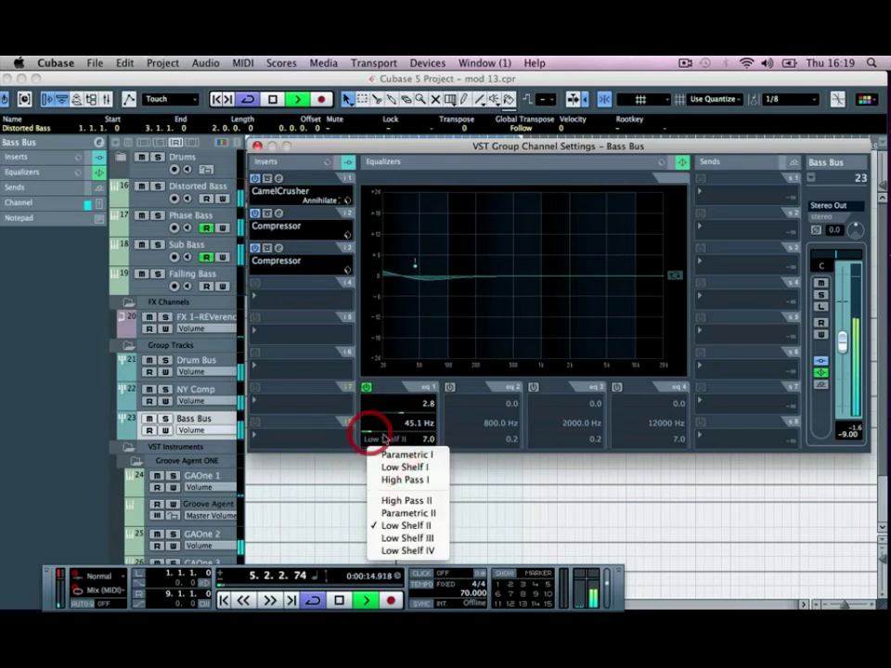
{"action": "left_click", "coordinate": [418, 455]}
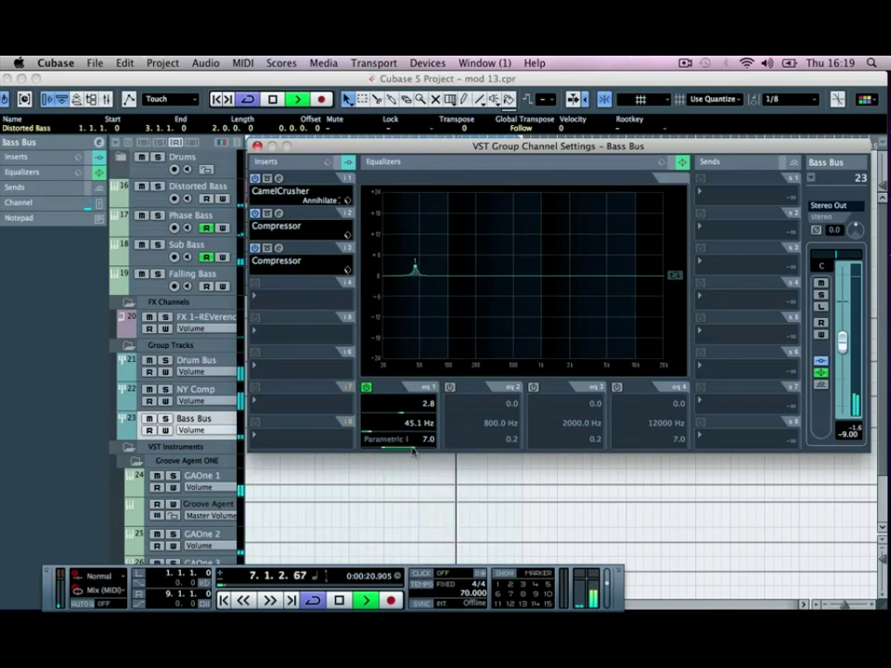
Step: Narrow the 45.1 Hz boost to a Q of 3.6 and close the Bass Bus channel settings
{"action": "scroll", "coordinate": [427, 445], "scroll_direction": "down", "scroll_amount": 6}
{"action": "scroll", "coordinate": [427, 445], "scroll_direction": "up", "scroll_amount": 6}
{"action": "left_click_drag", "start_coordinate": [421, 445], "coordinate": [415, 444]}
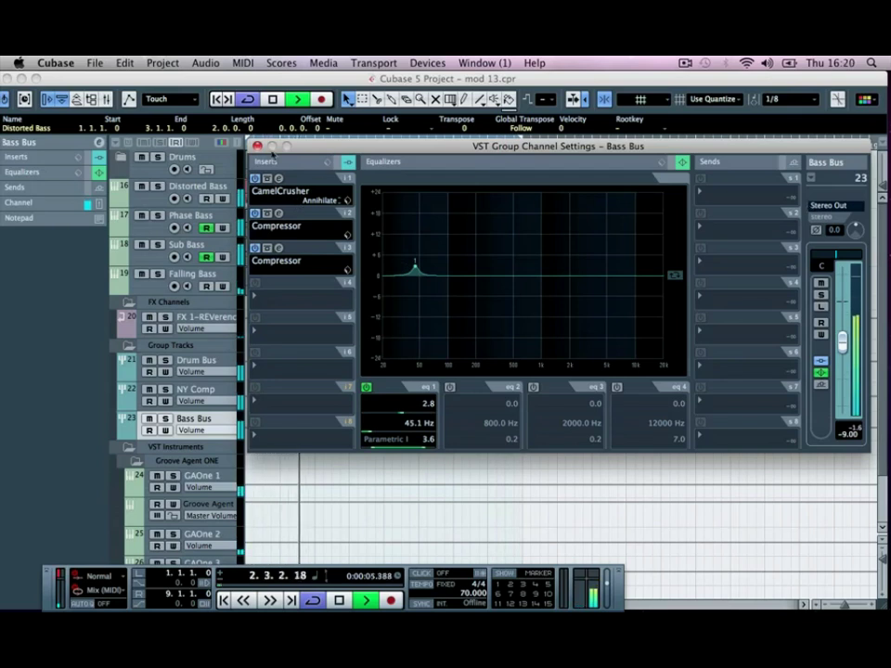
{"action": "left_click", "coordinate": [257, 145]}
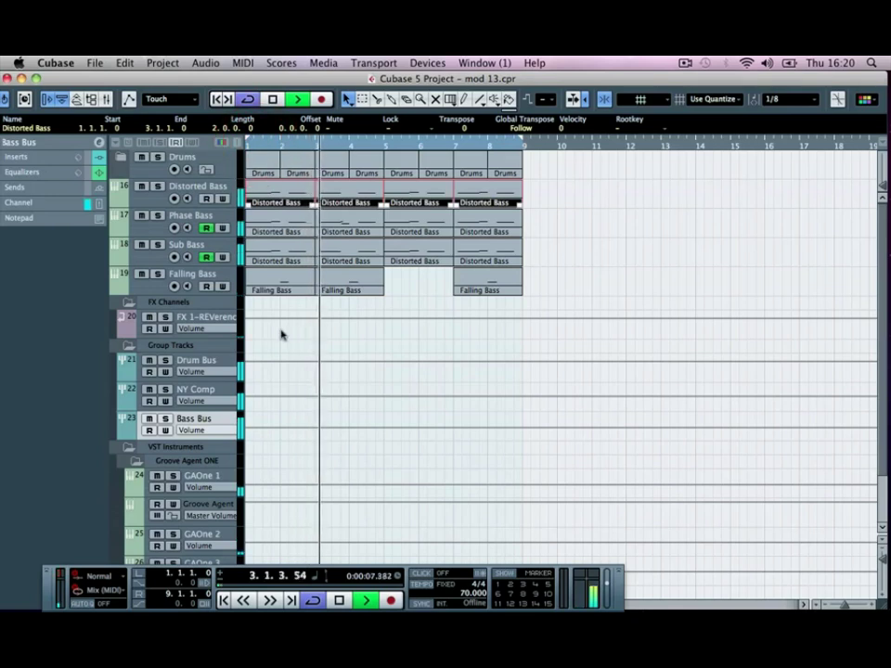
Step: Lower the Sub Bass volume to -2.47 dB, deselect all events, and stop playback at bar 8
{"action": "left_click", "coordinate": [150, 254]}
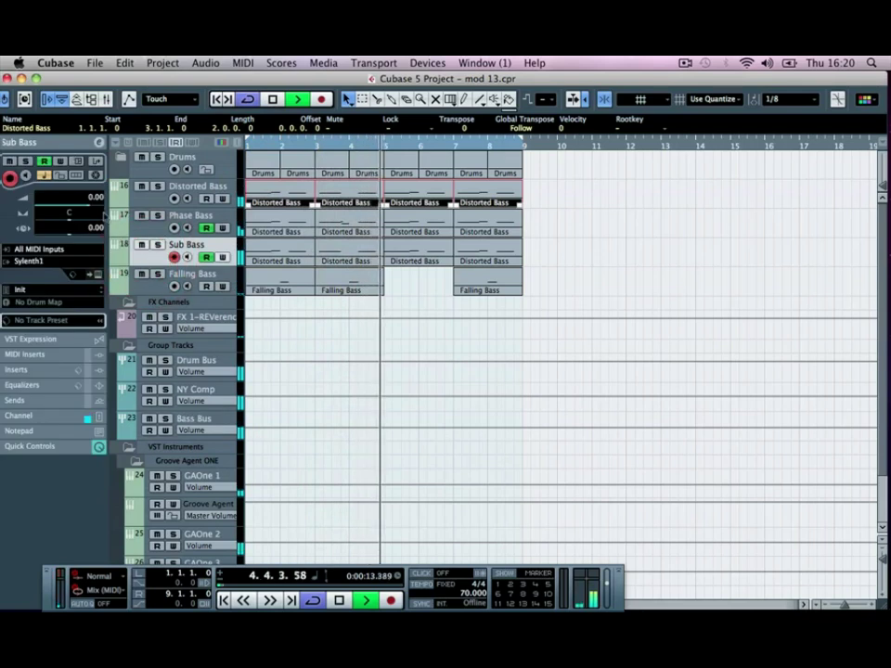
{"action": "left_click_drag", "start_coordinate": [81, 197], "coordinate": [81, 209]}
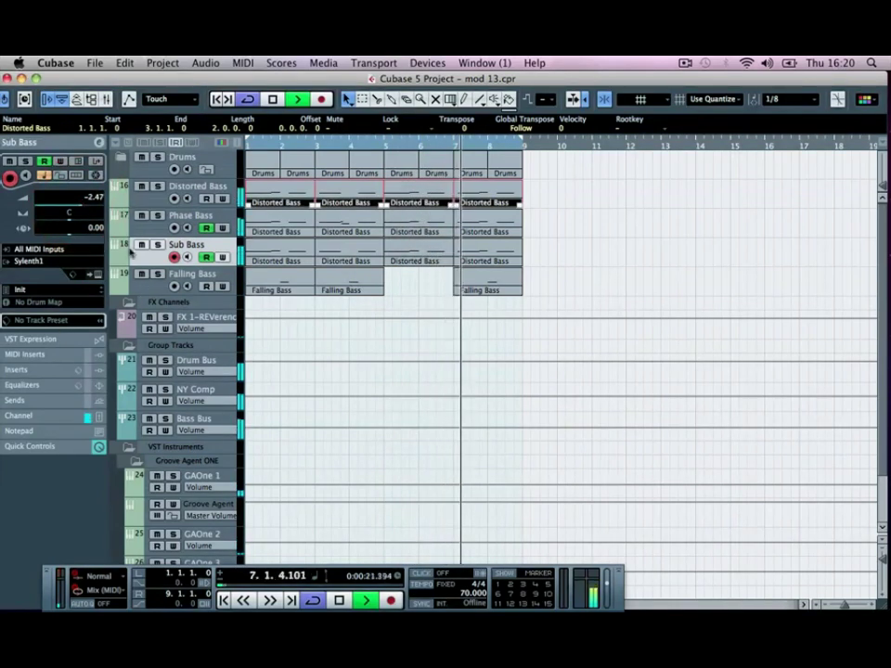
{"action": "left_click", "coordinate": [81, 142]}
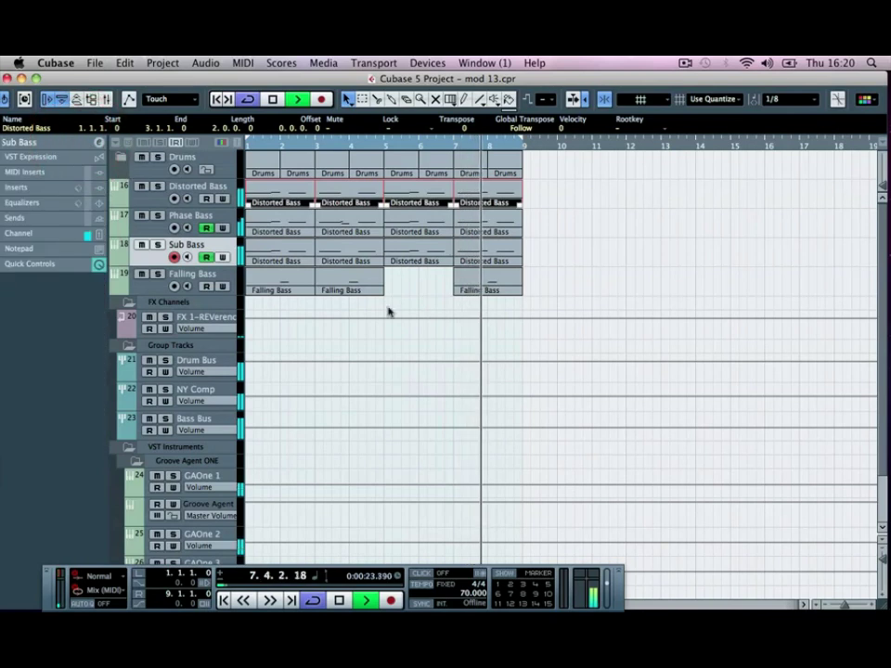
{"action": "left_click", "coordinate": [561, 286]}
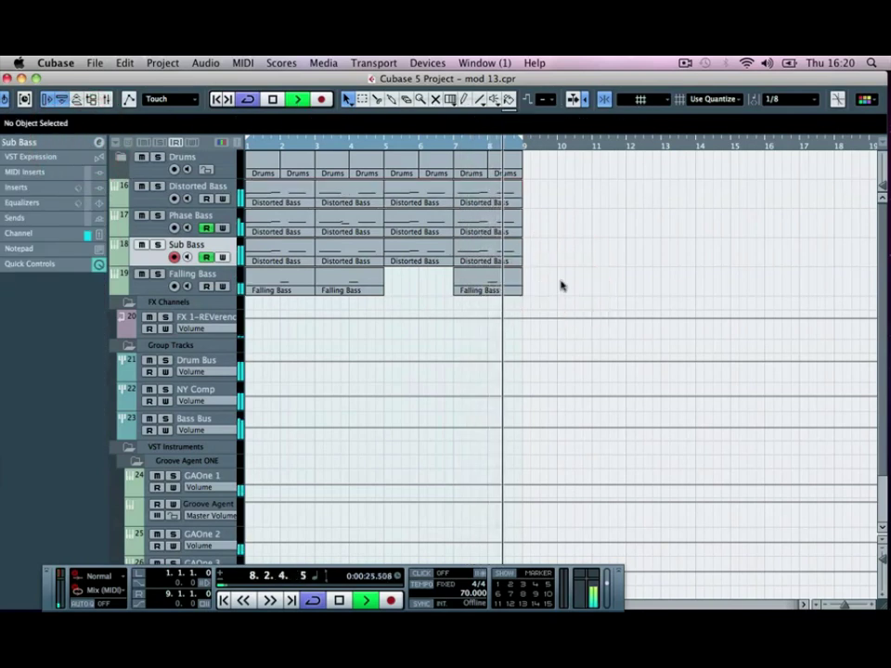
{"action": "key", "text": "space"}
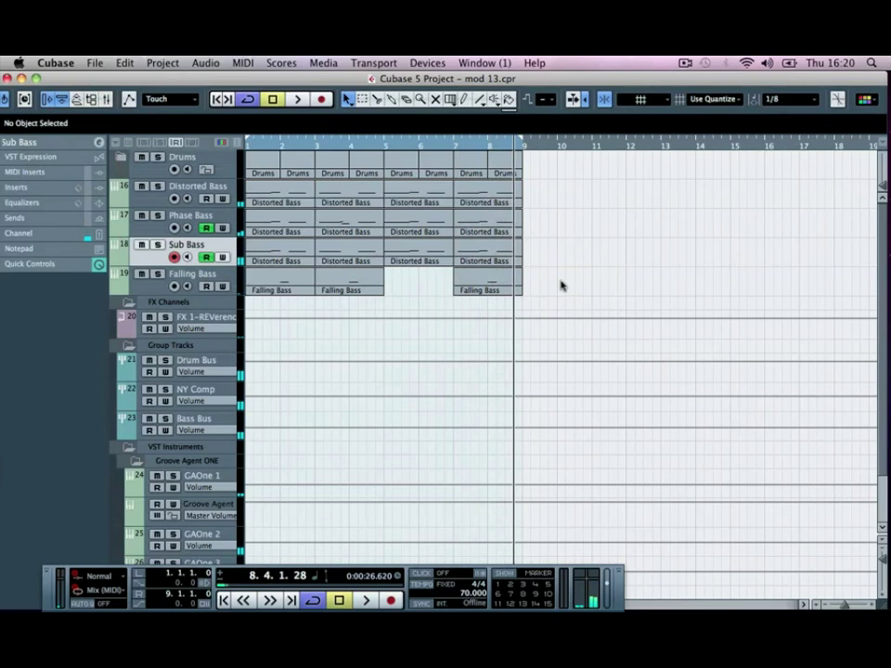